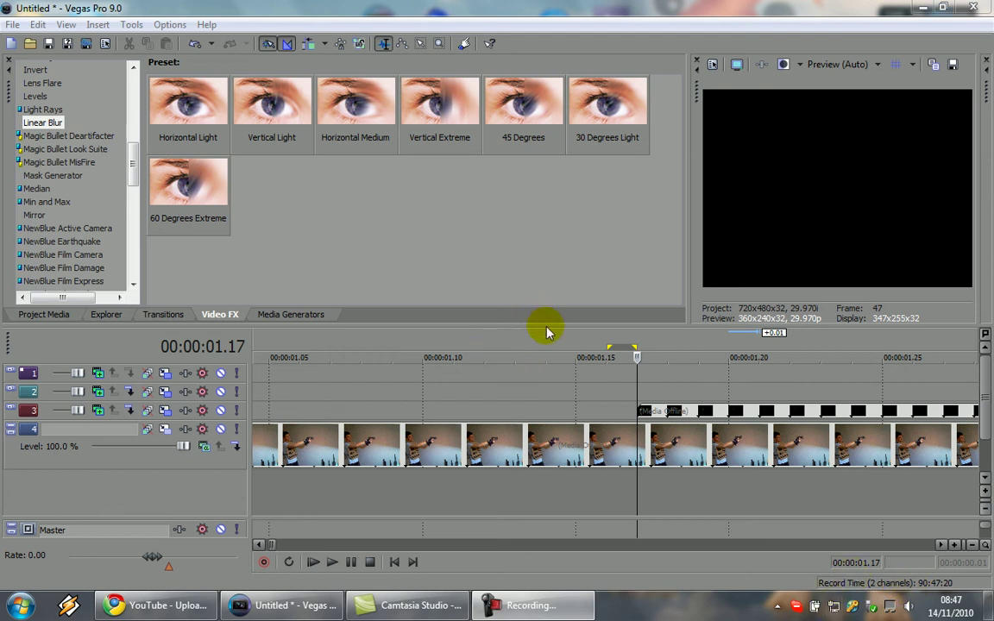
# Put the playhead on the first muzzle-flash frame, comparing it with the frame before
pyautogui.click(608, 390)
pyautogui.click(634, 398)
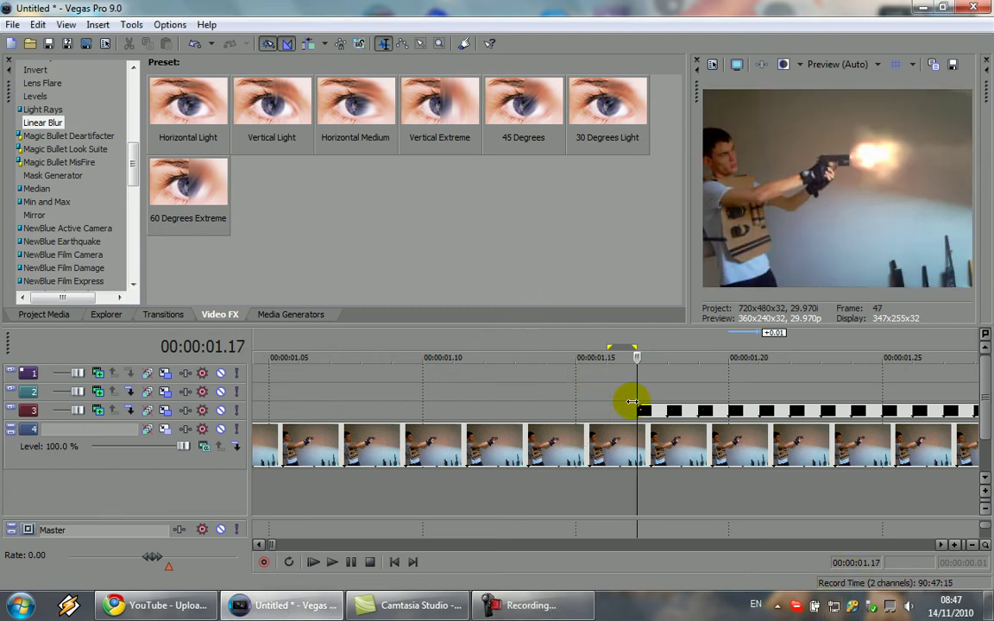
pyautogui.click(484, 401)
pyautogui.click(639, 403)
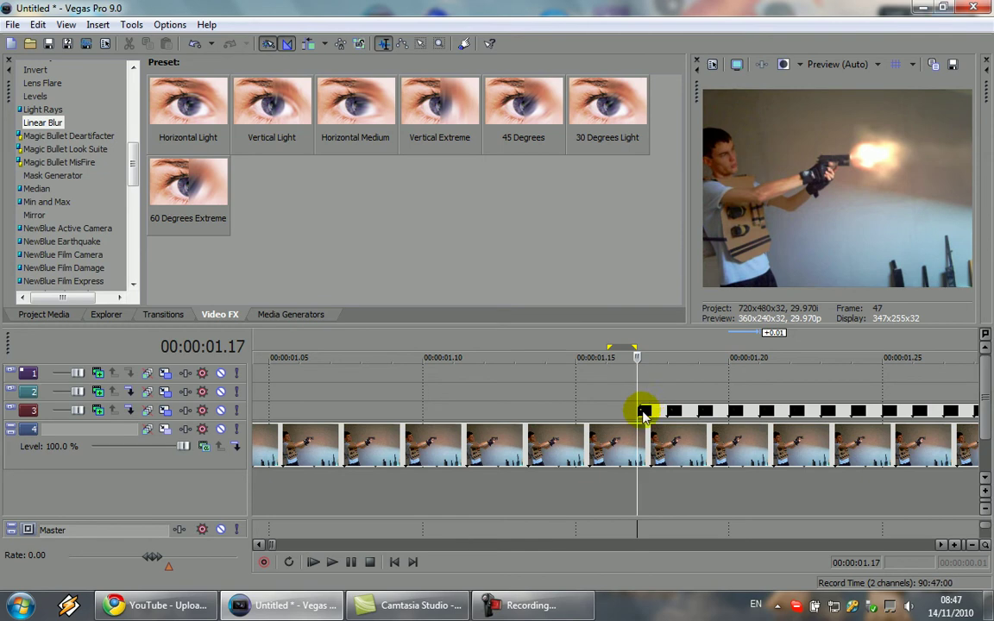
pyautogui.scroll(-10, 638, 403)
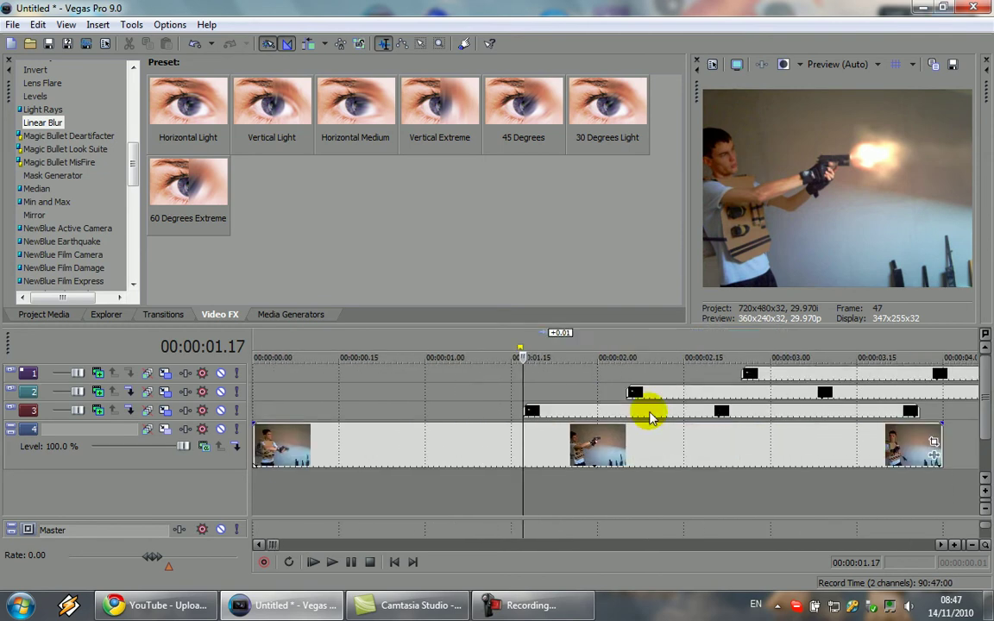
pyautogui.scroll(-2, 651, 414)
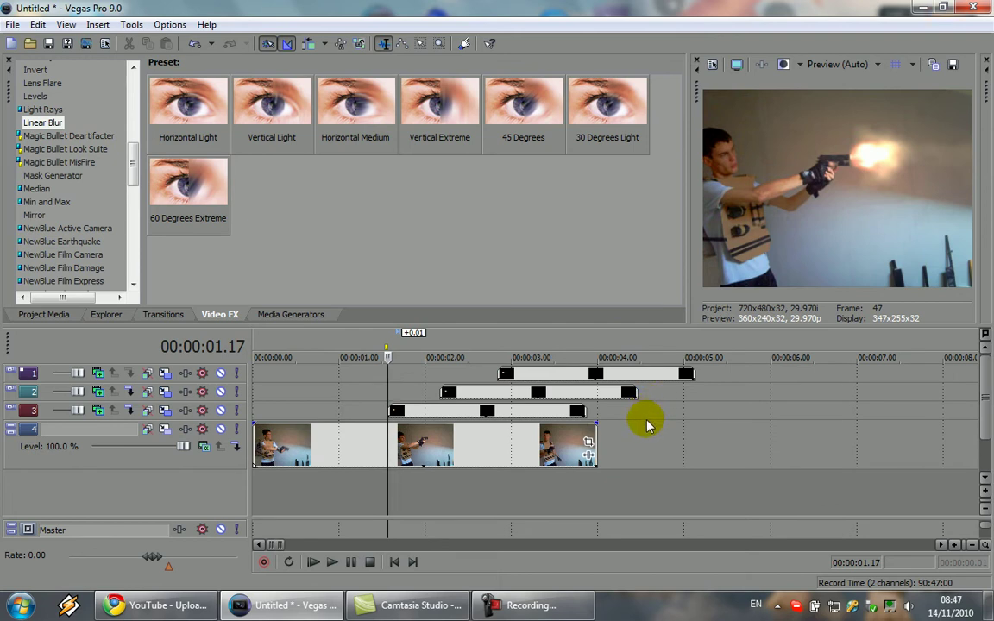
pyautogui.scroll(1, 630, 438)
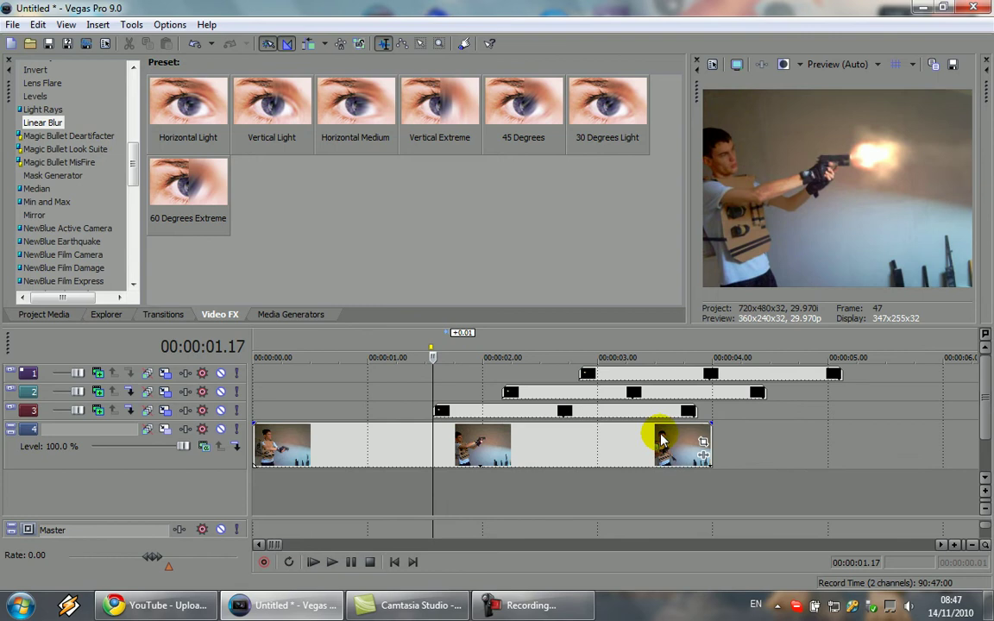
# Shorten the track 2 event from its end and nudge the track 1 event earlier
pyautogui.moveTo(763, 393); pyautogui.dragTo(711, 394)
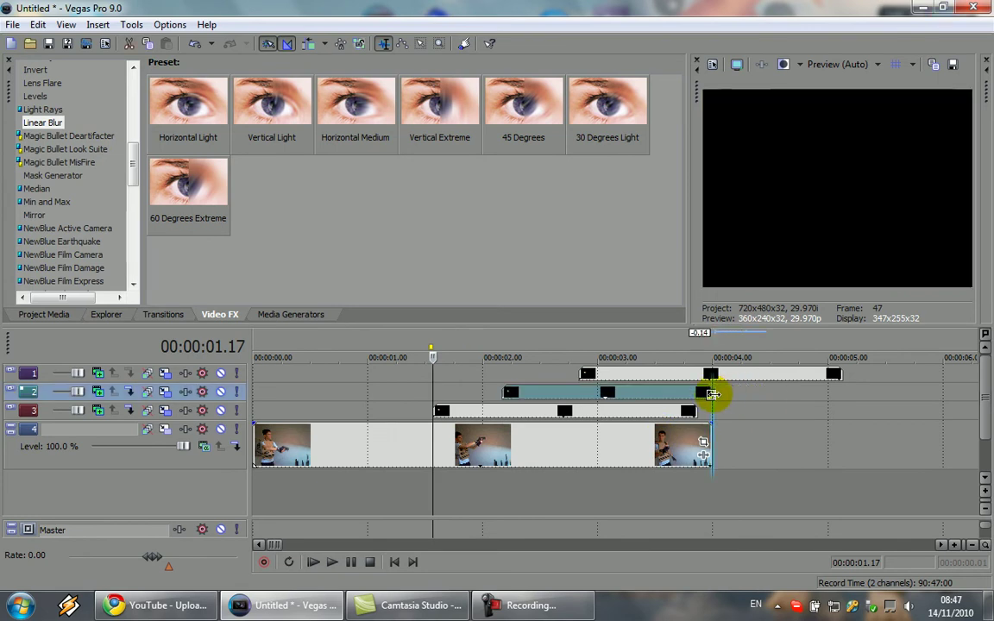
pyautogui.click(823, 378)
pyautogui.moveTo(822, 379); pyautogui.dragTo(589, 379)
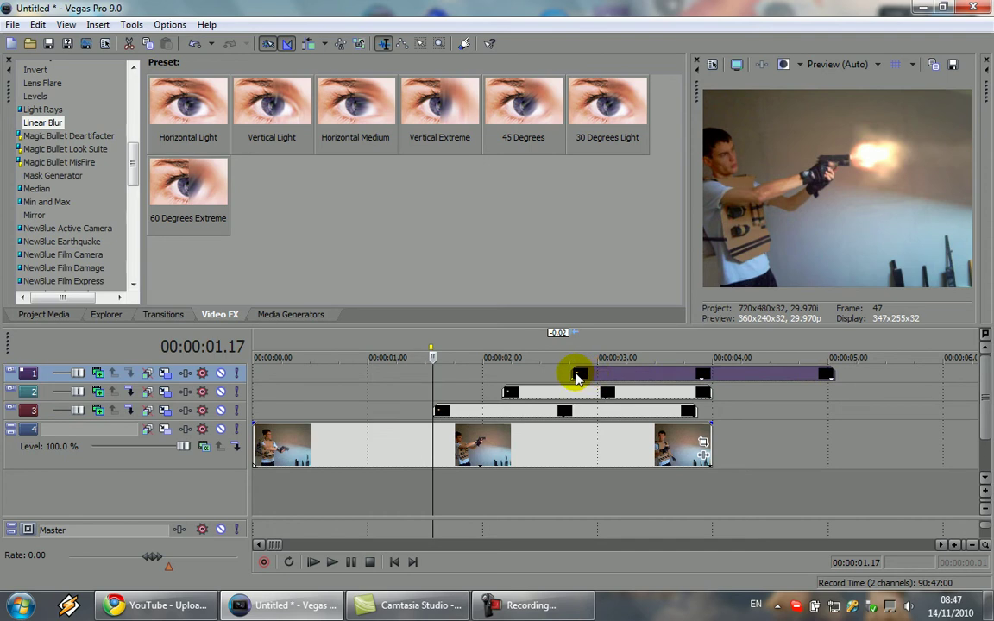
pyautogui.click(583, 377)
pyautogui.press('Right')
pyautogui.press('Right')
pyautogui.press('Right')
pyautogui.press('Right')
pyautogui.press('Right')
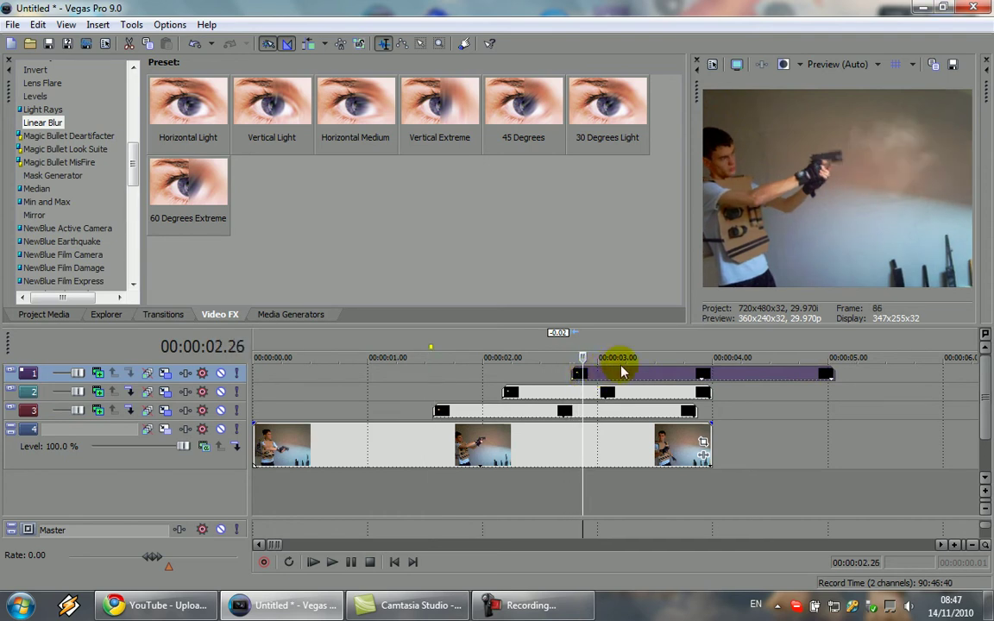
pyautogui.press('Left')
# Shift the track 1 event slightly later and trim its end to match the gun clip
pyautogui.moveTo(628, 372); pyautogui.dragTo(643, 377)
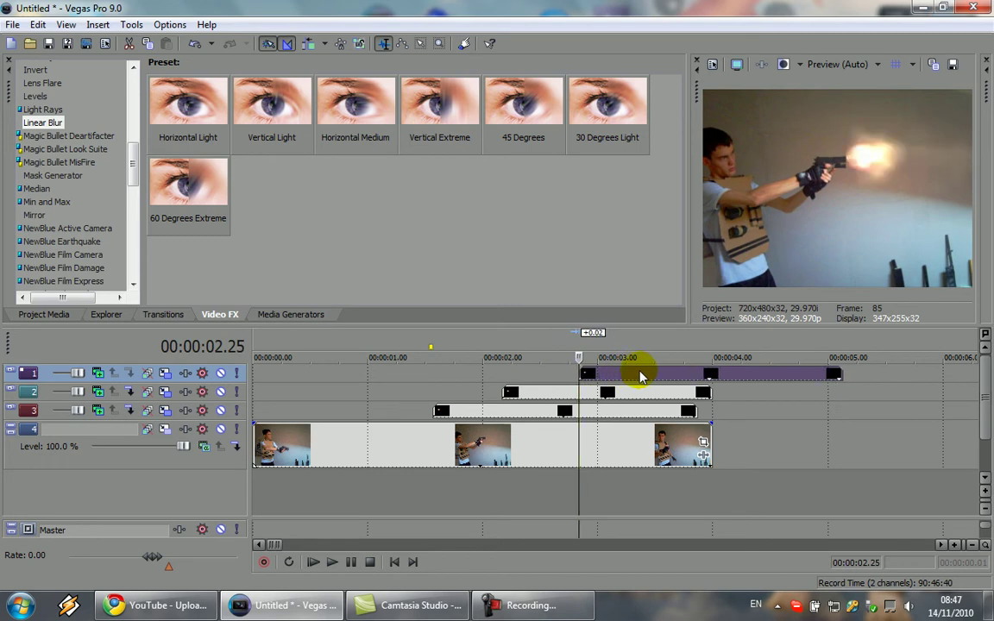
pyautogui.press('Right')
pyautogui.press('Right')
pyautogui.press('Right')
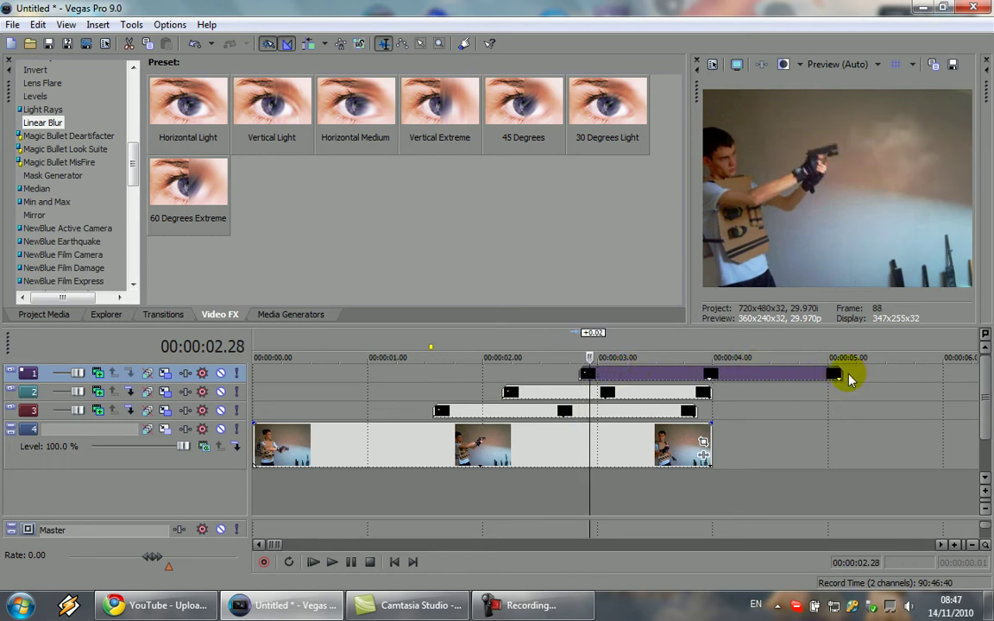
pyautogui.moveTo(843, 373); pyautogui.dragTo(719, 392)
pyautogui.press('Left')
pyautogui.press('Left')
pyautogui.press('Left')
pyautogui.press('Left')
pyautogui.press('Left')
pyautogui.press('Left')
pyautogui.press('Left')
pyautogui.press('Left')
pyautogui.press('Left')
pyautogui.press('Left')
pyautogui.press('Left')
pyautogui.press('Left')
pyautogui.press('Left')
pyautogui.press('Left')
pyautogui.press('Left')
pyautogui.press('Left')
pyautogui.press('Left')
pyautogui.press('Left')
pyautogui.press('Left')
pyautogui.press('Left')
pyautogui.press('Left')
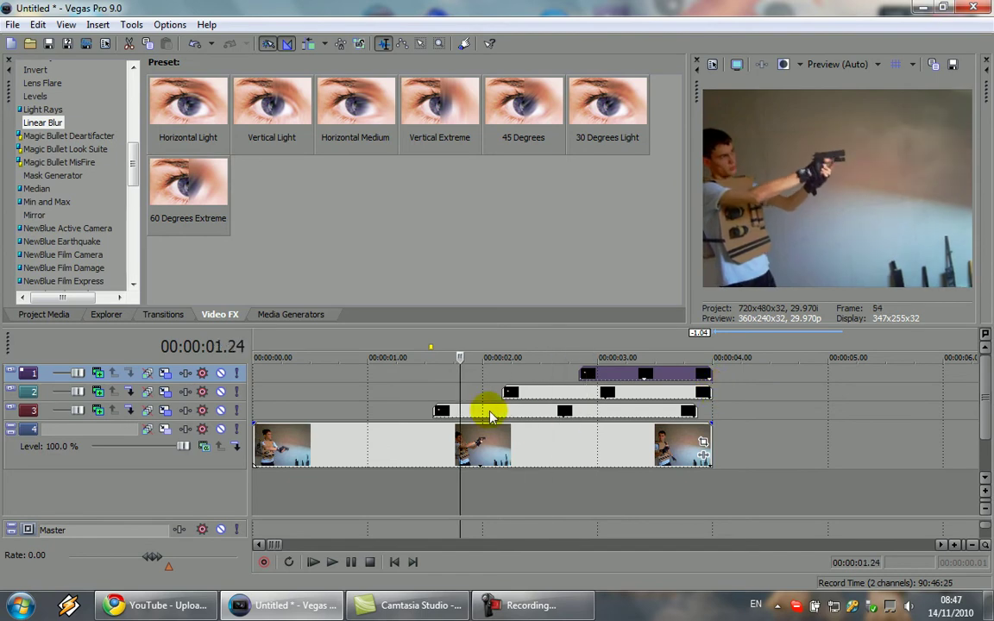
pyautogui.press('Left')
pyautogui.press('Left')
pyautogui.press('Left')
pyautogui.press('Left')
pyautogui.press('Left')
pyautogui.press('Left')
pyautogui.press('Left')
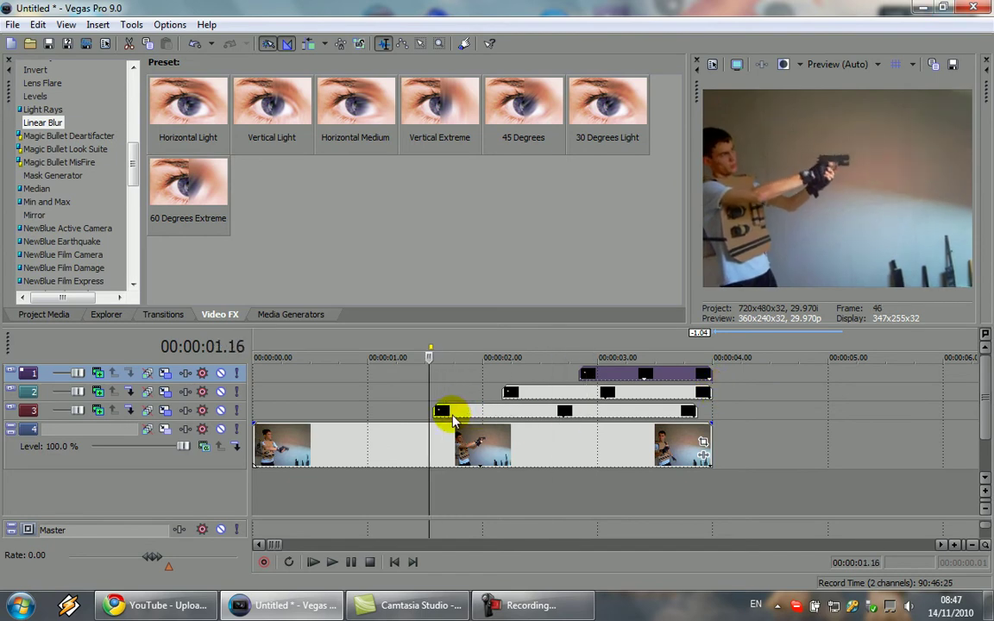
pyautogui.press('Right')
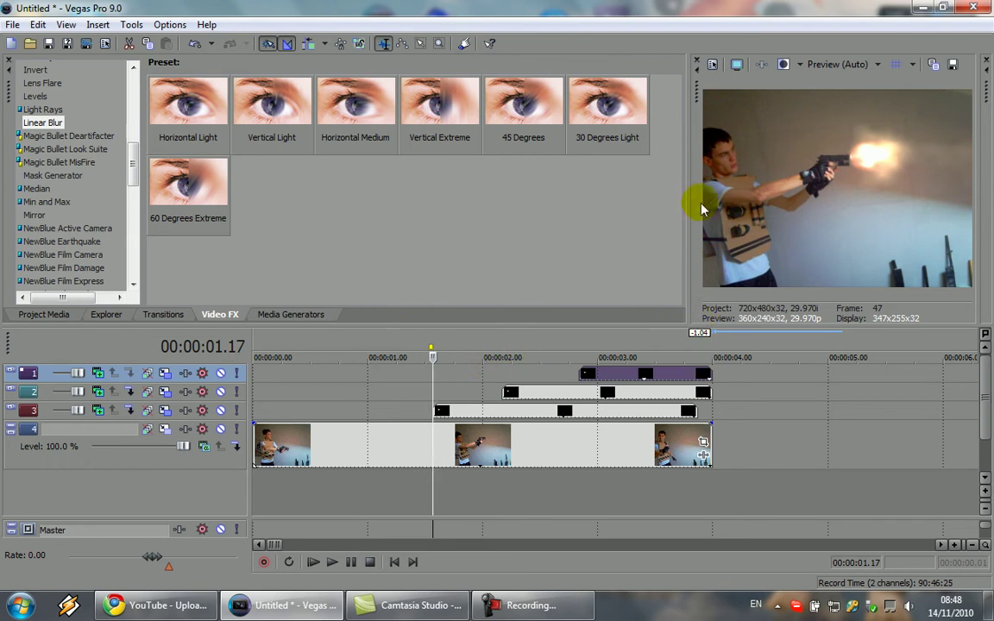
# Switch the docked window to the Project Media tab
pyautogui.click(29, 316)
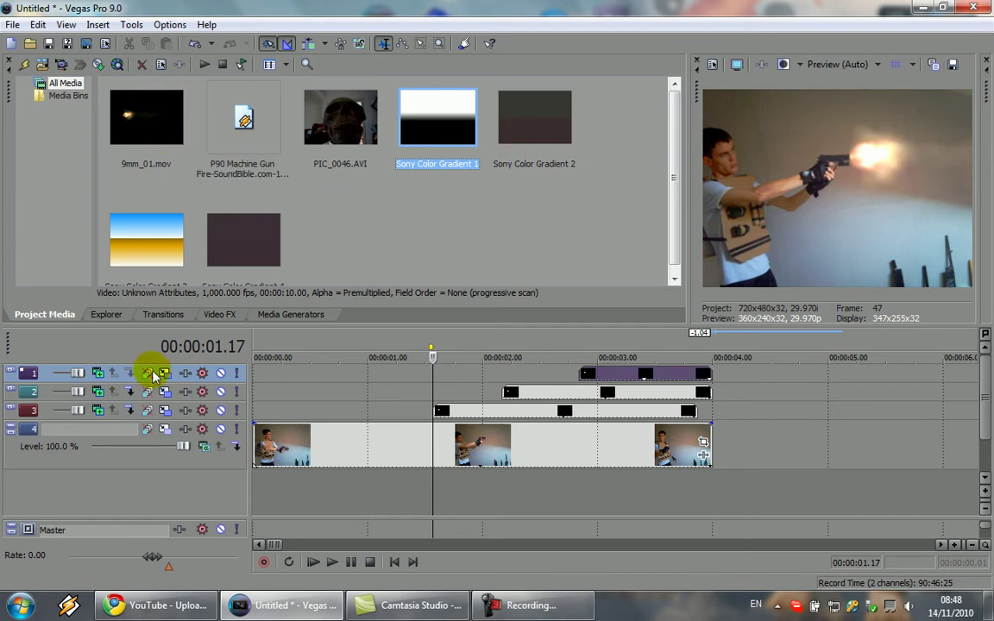
pyautogui.click(97, 410)
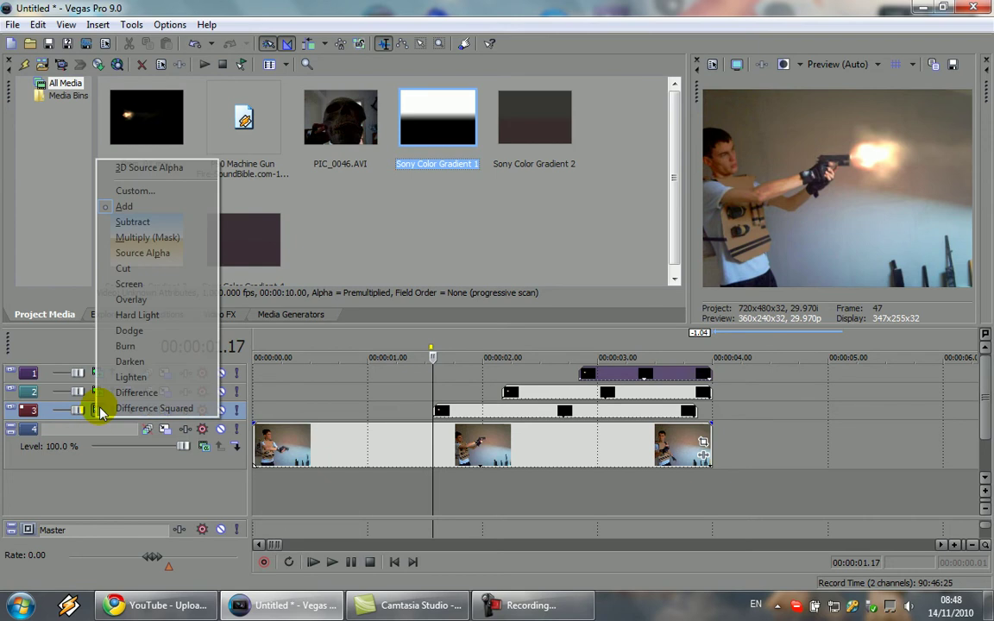
pyautogui.click(143, 214)
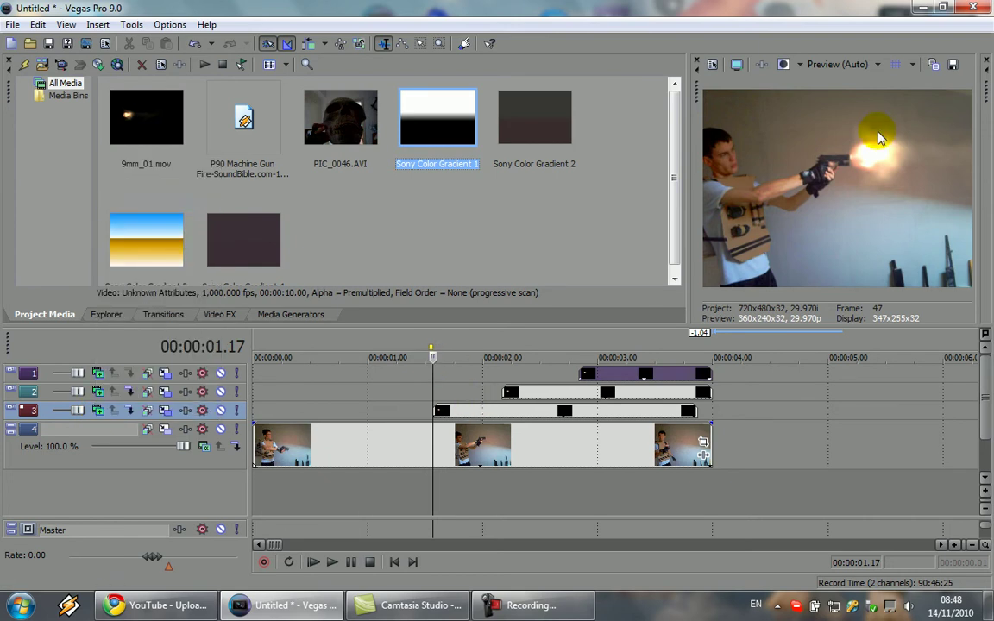
pyautogui.click(167, 411)
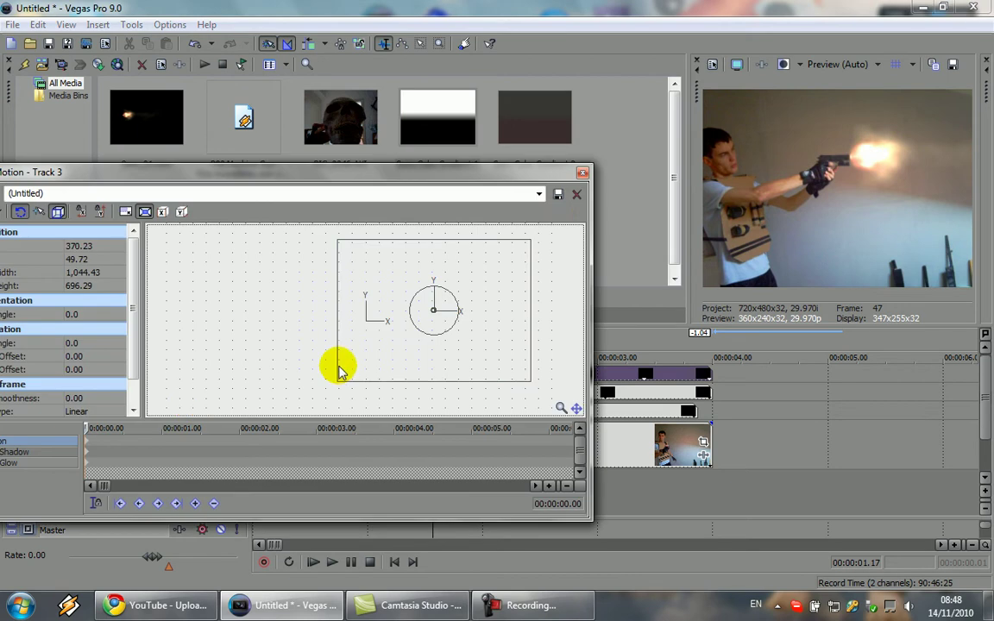
pyautogui.click(583, 174)
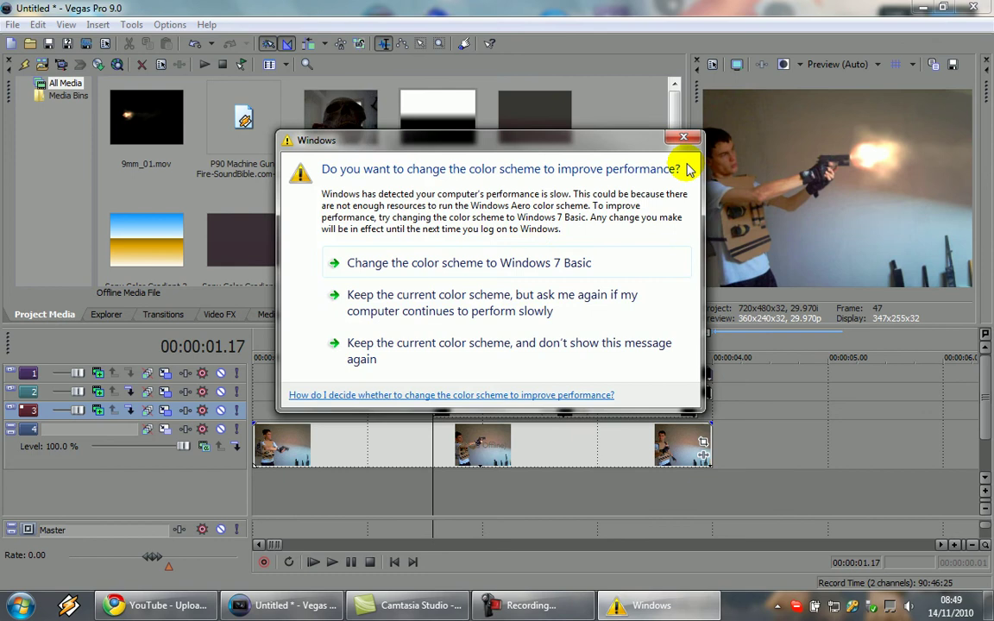
pyautogui.click(683, 139)
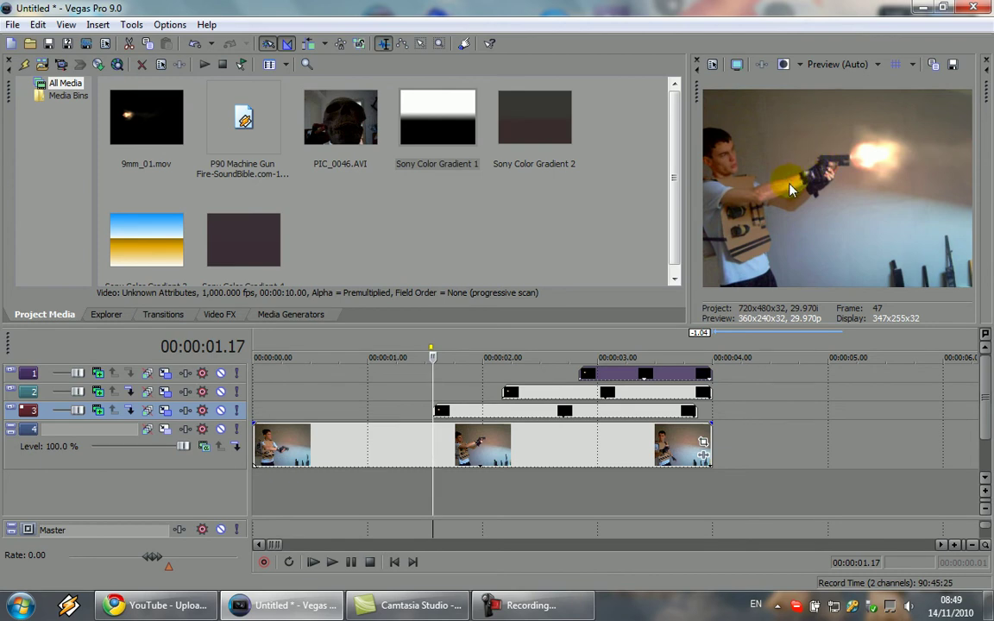
# Add a Linear White to Black gradient from Media Generators to track 1 at the flash frame
pyautogui.click(292, 315)
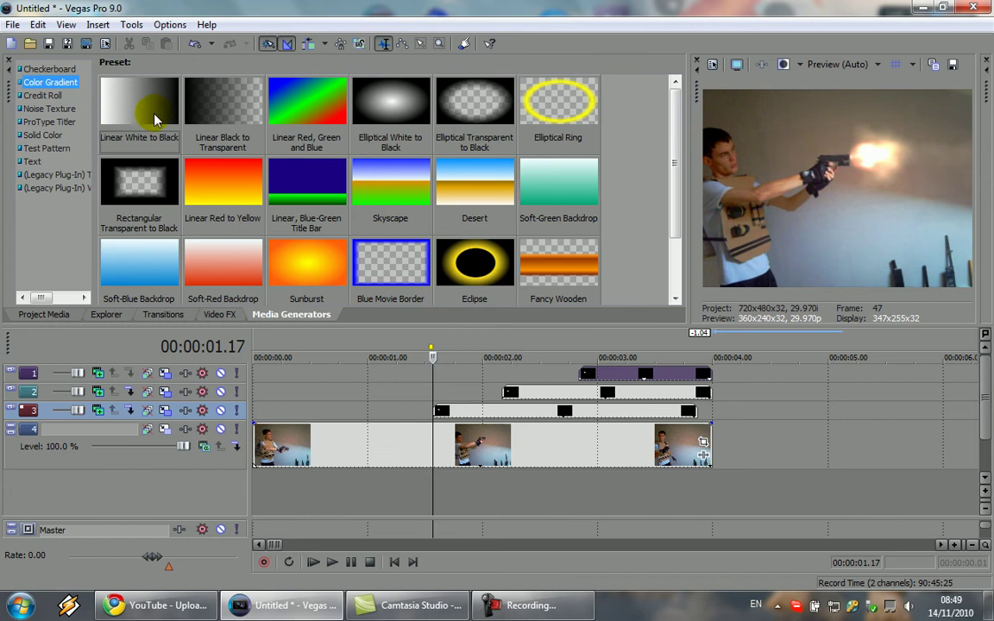
pyautogui.moveTo(155, 122); pyautogui.dragTo(443, 341)
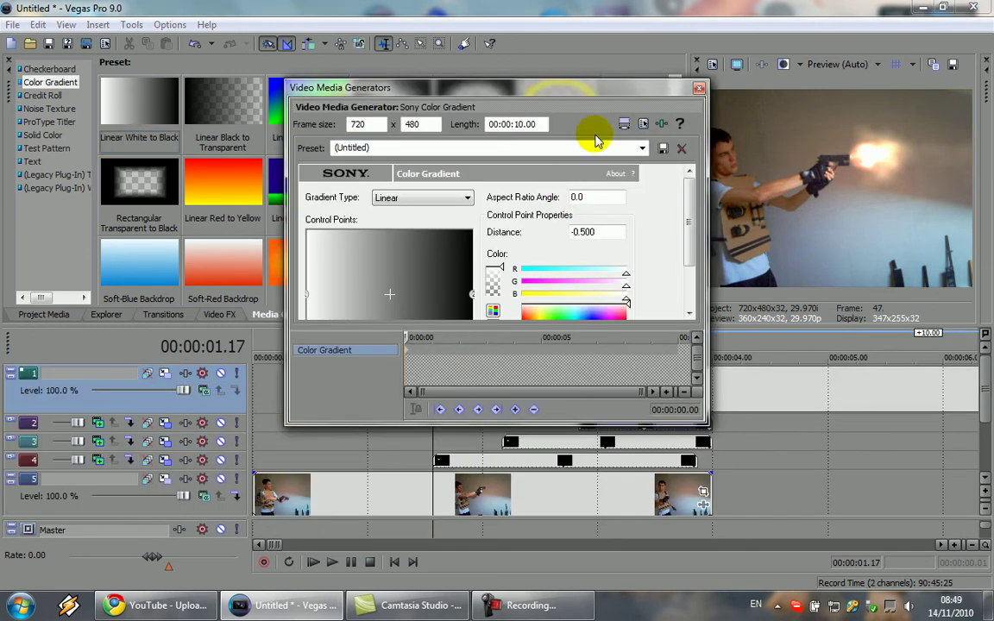
pyautogui.click(699, 88)
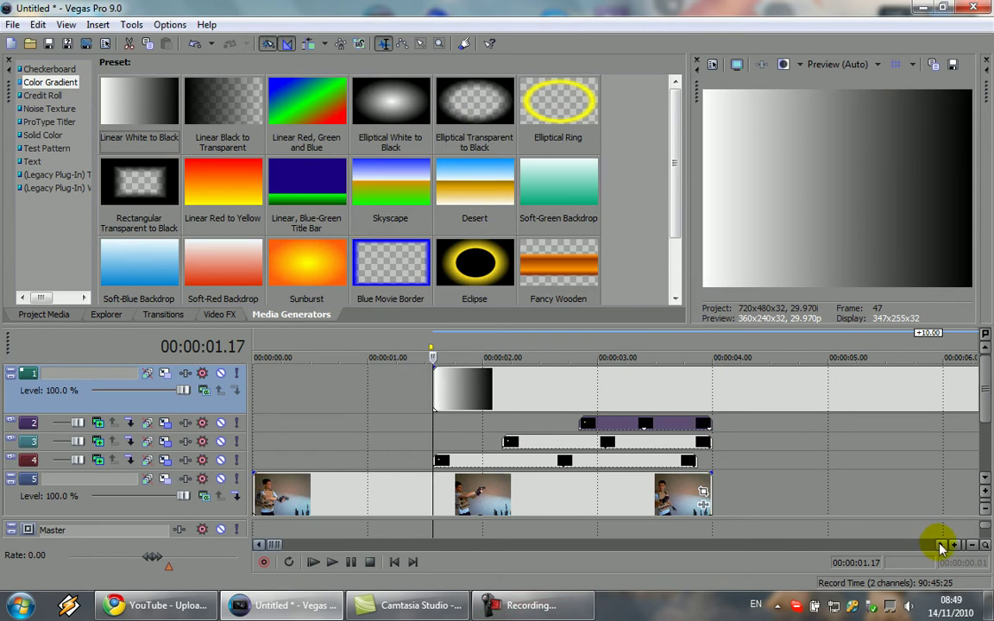
pyautogui.click(941, 545)
pyautogui.scroll(-6, 829, 371)
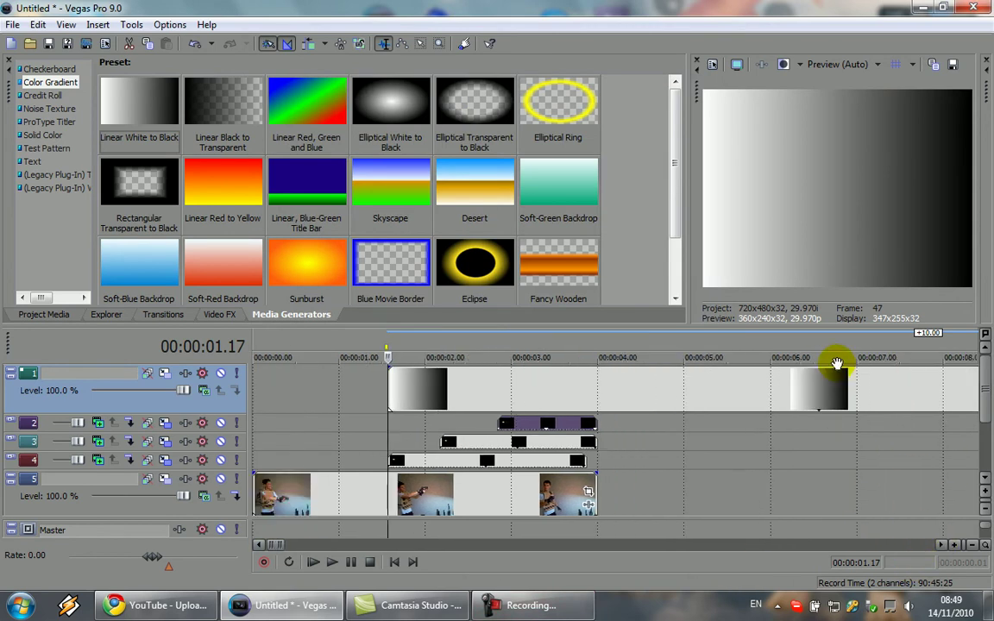
# Trim the gradient event down to a few frames
pyautogui.moveTo(582, 388); pyautogui.dragTo(317, 388)
pyautogui.scroll(3, 446, 410)
pyautogui.scroll(5, 449, 407)
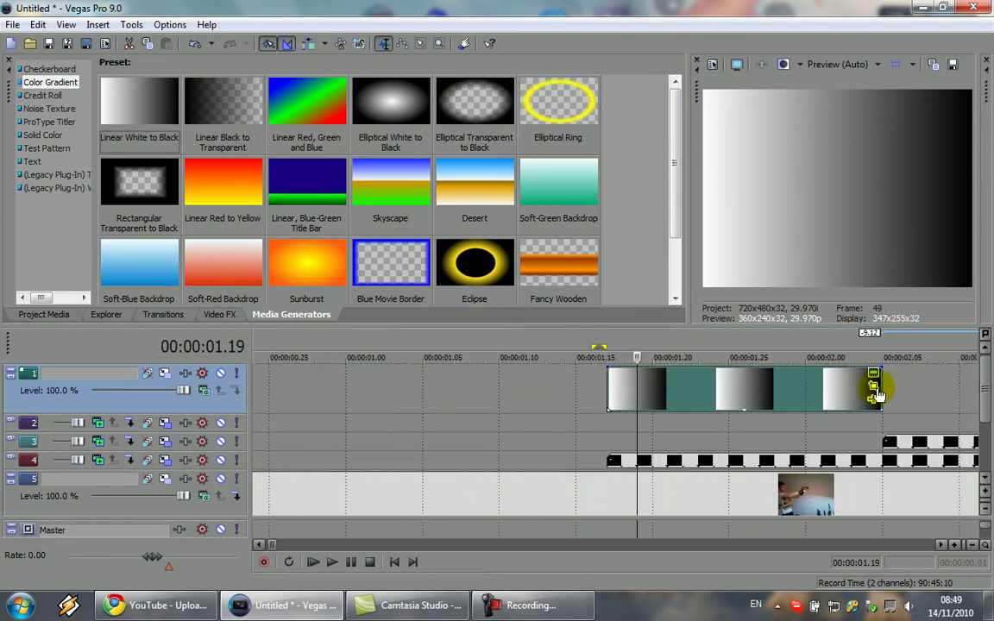
pyautogui.click(874, 390)
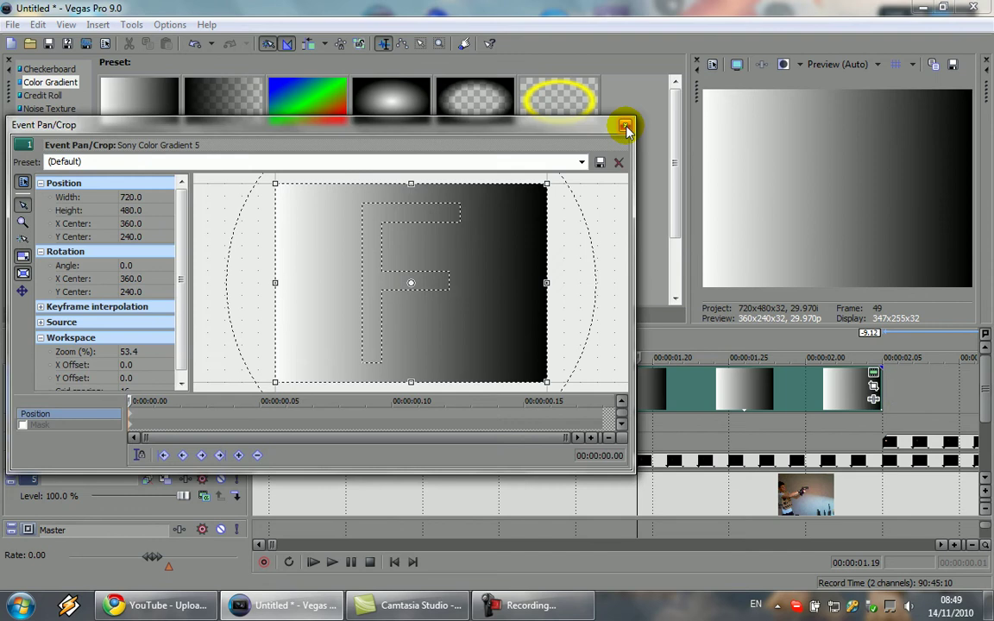
pyautogui.click(625, 128)
pyautogui.moveTo(874, 387); pyautogui.dragTo(617, 412)
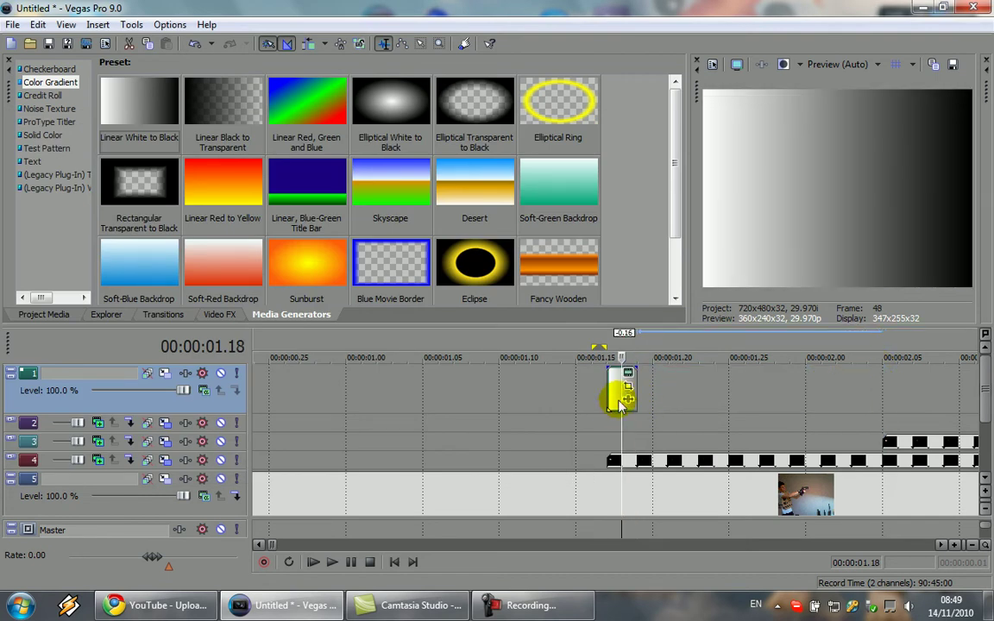
# Rotate the gradient to run top to bottom and raise the black point for a sharp split
pyautogui.click(628, 386)
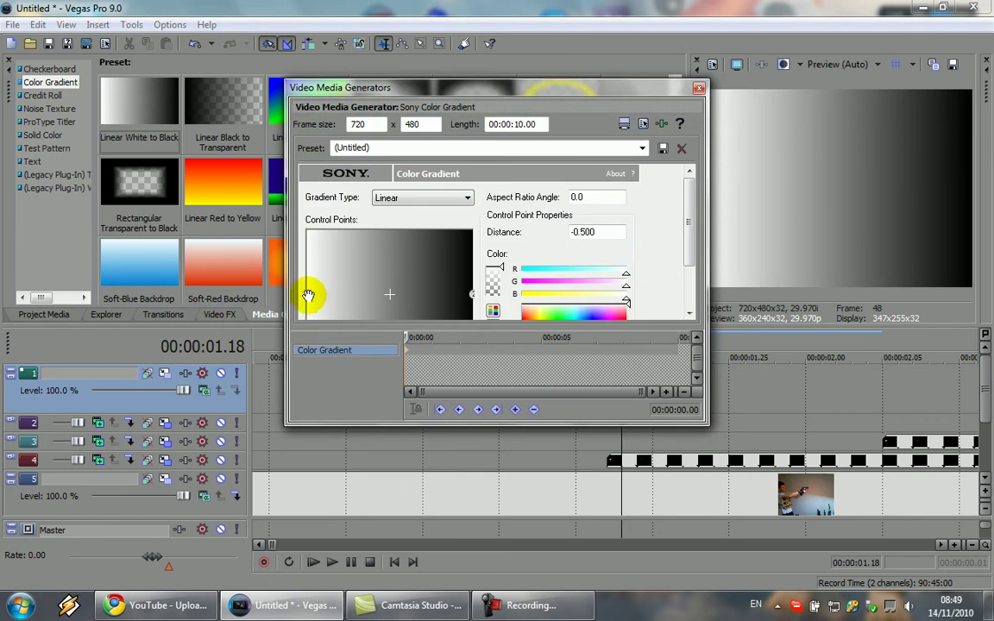
pyautogui.moveTo(308, 296); pyautogui.dragTo(392, 283)
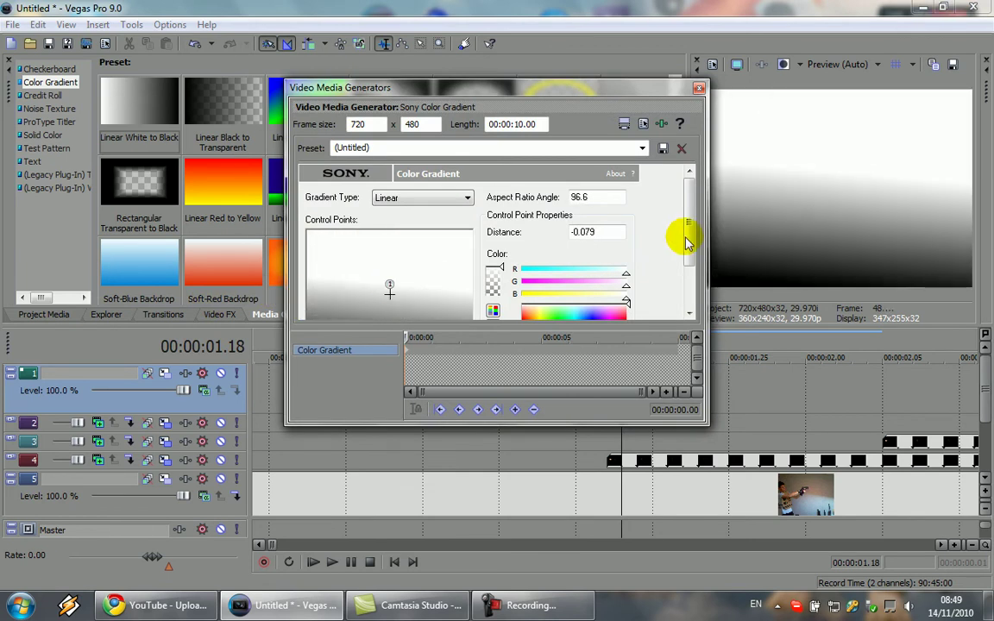
pyautogui.moveTo(686, 244); pyautogui.dragTo(688, 269)
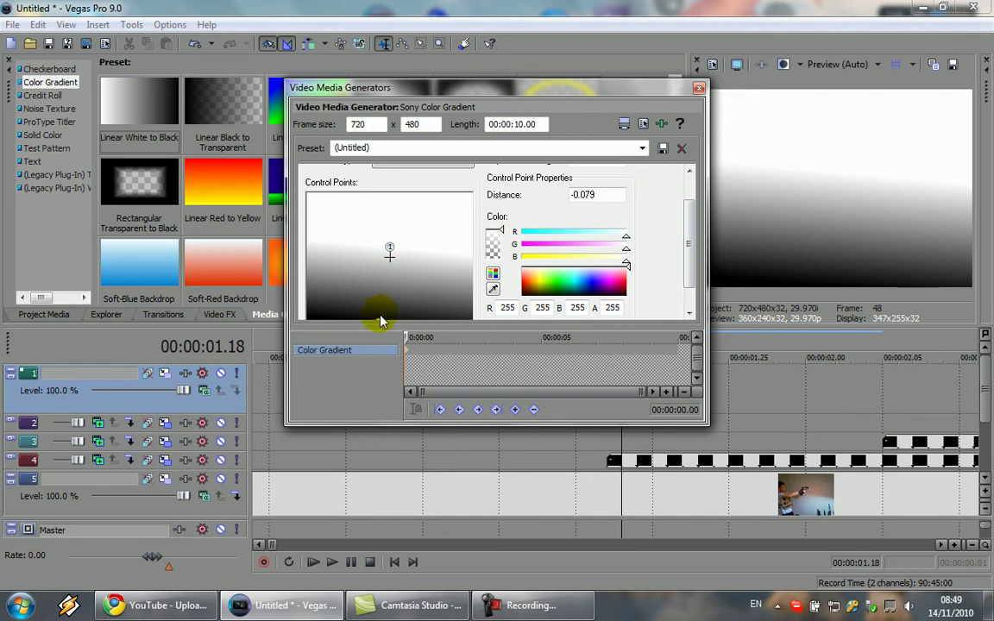
pyautogui.moveTo(380, 319); pyautogui.dragTo(388, 269)
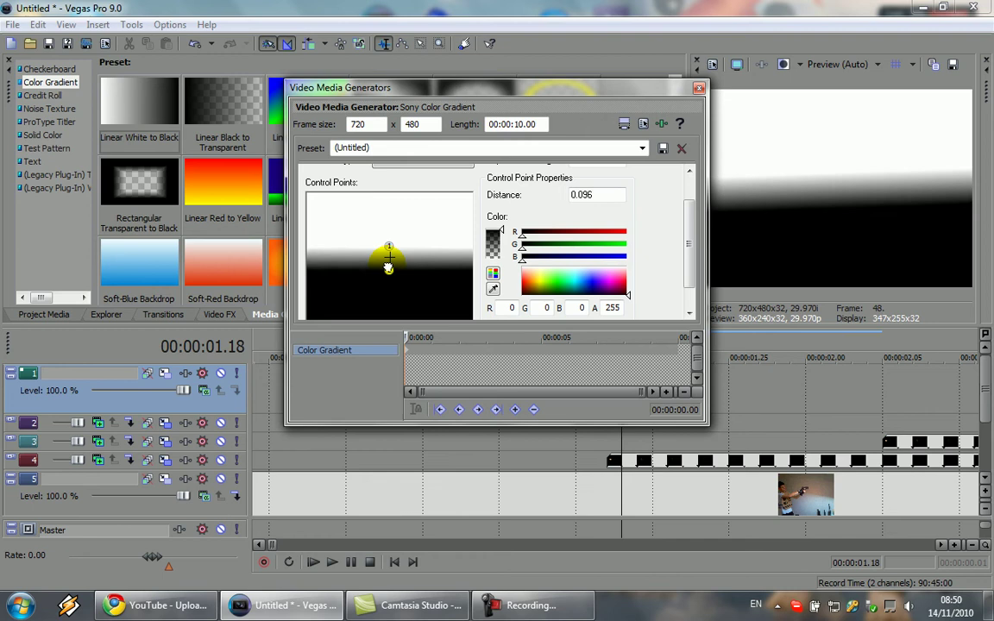
pyautogui.click(699, 87)
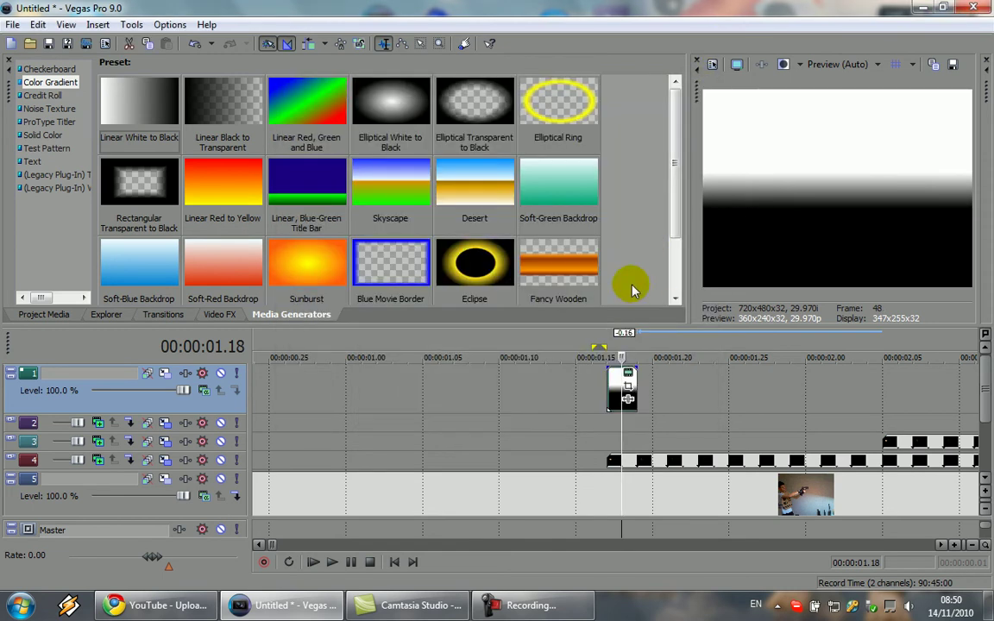
# Drop track 1's level to 0% and reopen the gradient settings on the muzzle-flash frame
pyautogui.moveTo(181, 395); pyautogui.dragTo(19, 372)
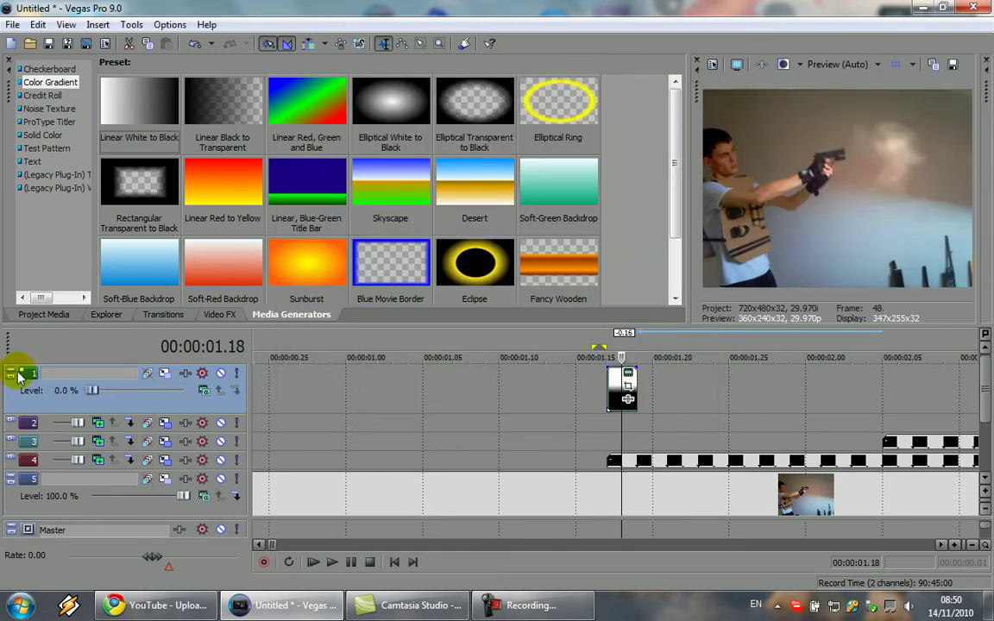
pyautogui.click(628, 378)
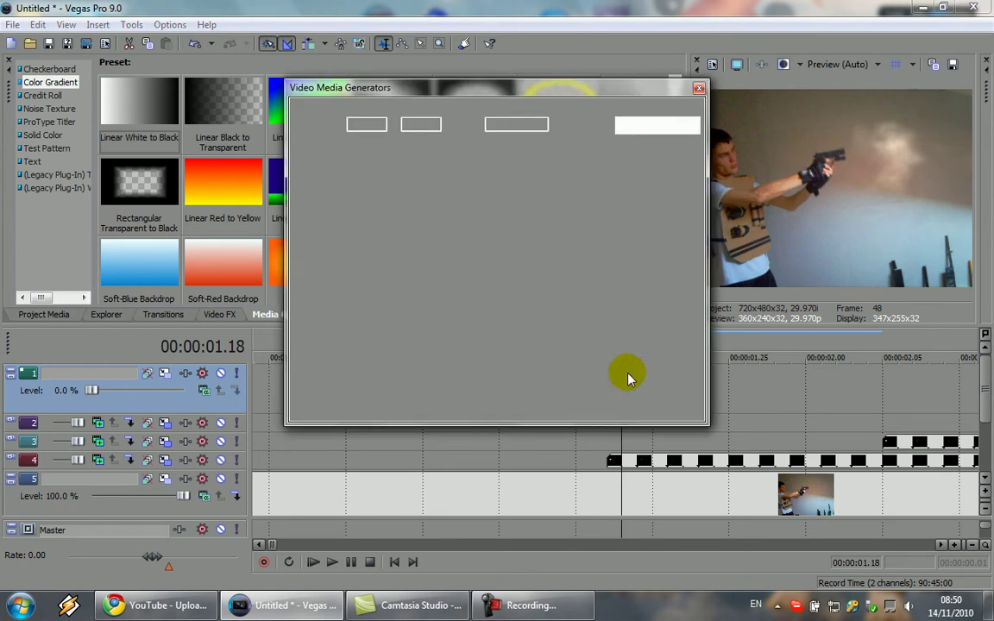
pyautogui.doubleClick(416, 87)
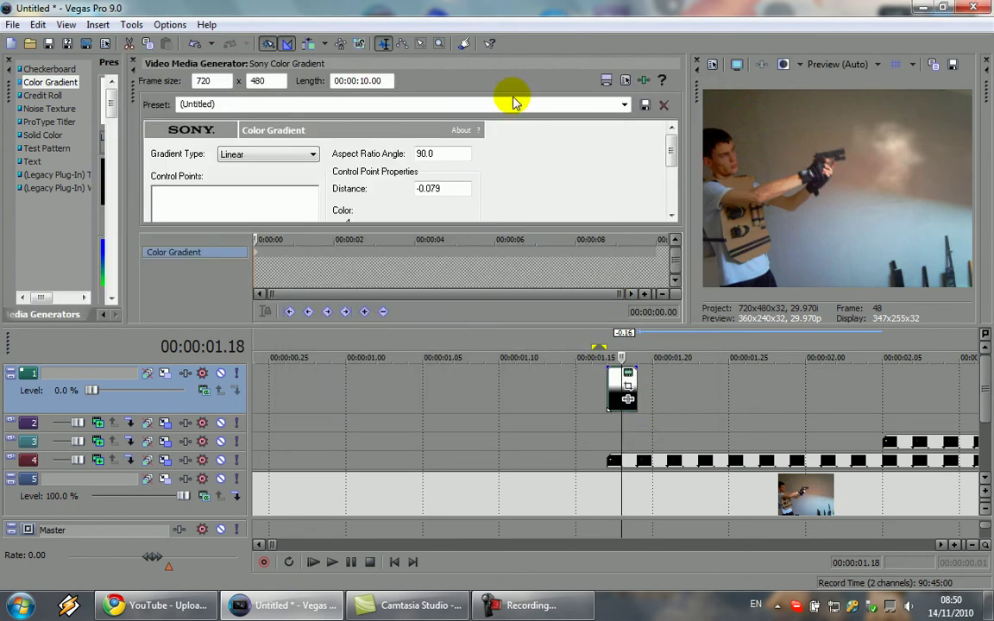
pyautogui.doubleClick(131, 78)
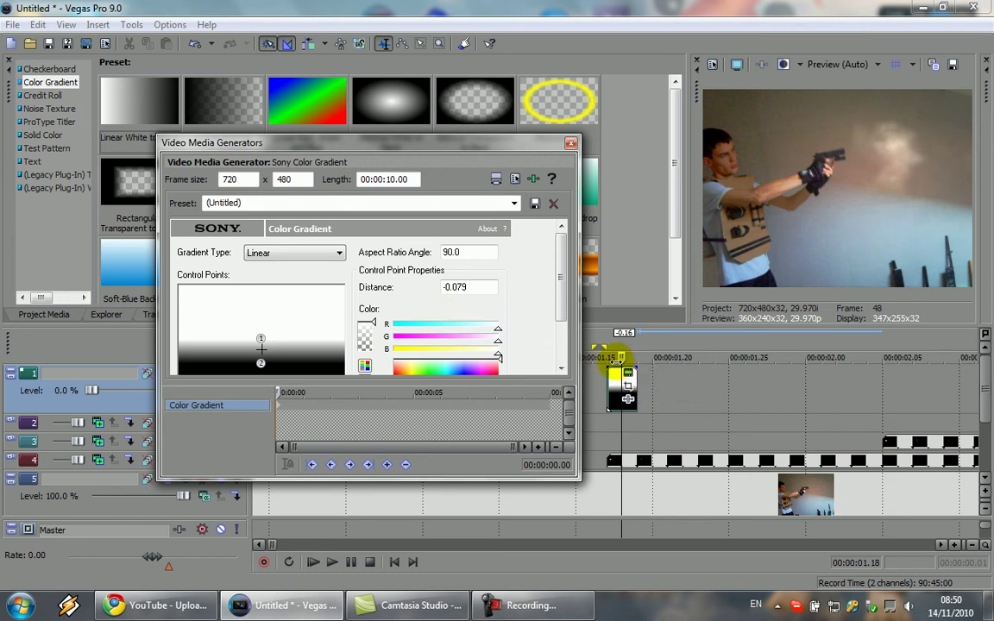
pyautogui.click(617, 356)
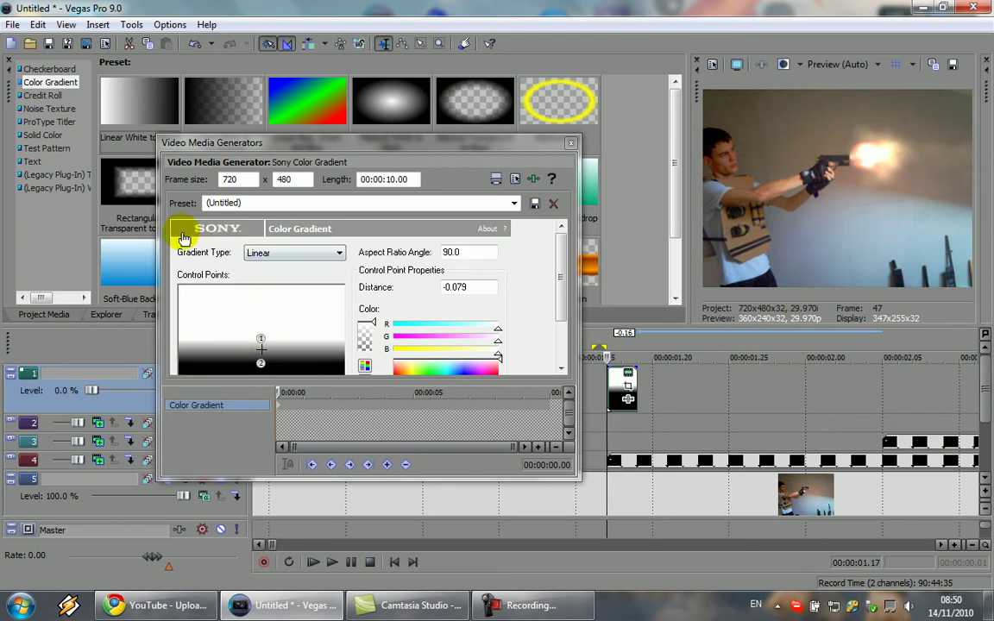
# Eyedrop dark grey colours from the video for gradient control points 1 and 2
pyautogui.moveTo(261, 339); pyautogui.dragTo(293, 333)
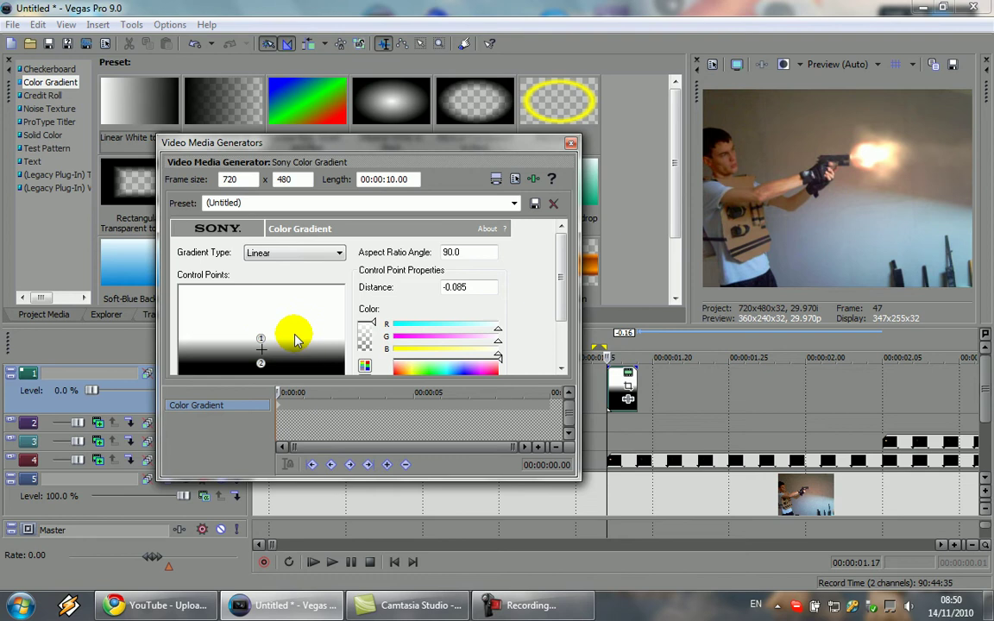
pyautogui.moveTo(560, 280); pyautogui.dragTo(559, 313)
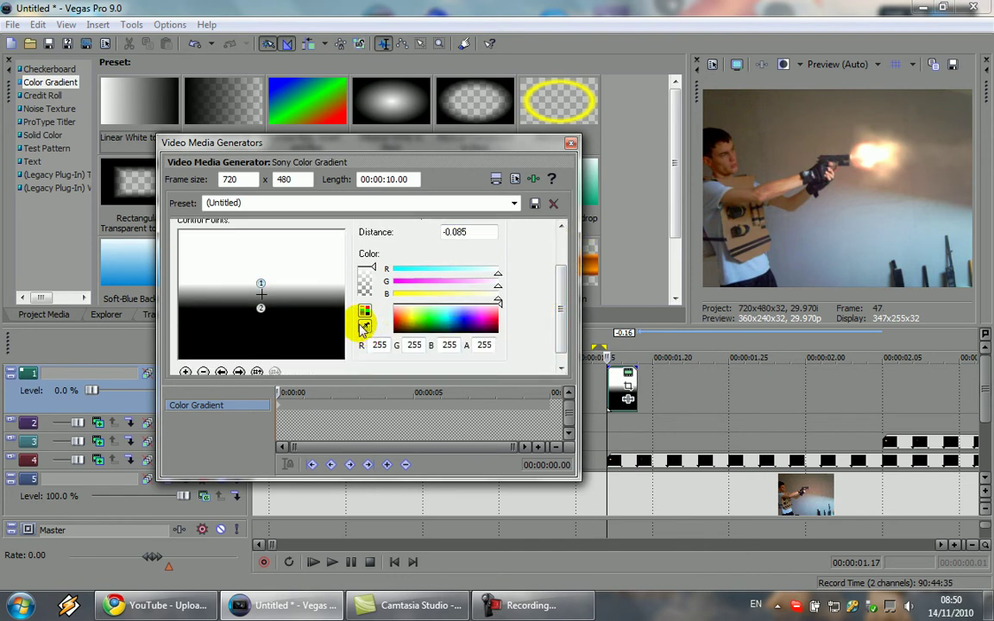
pyautogui.click(364, 331)
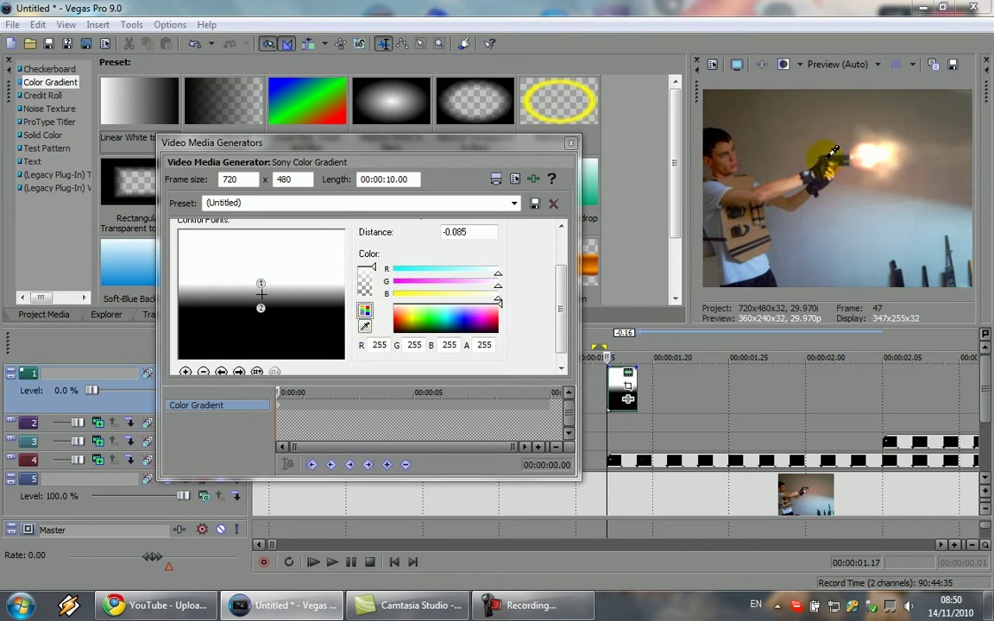
pyautogui.click(826, 164)
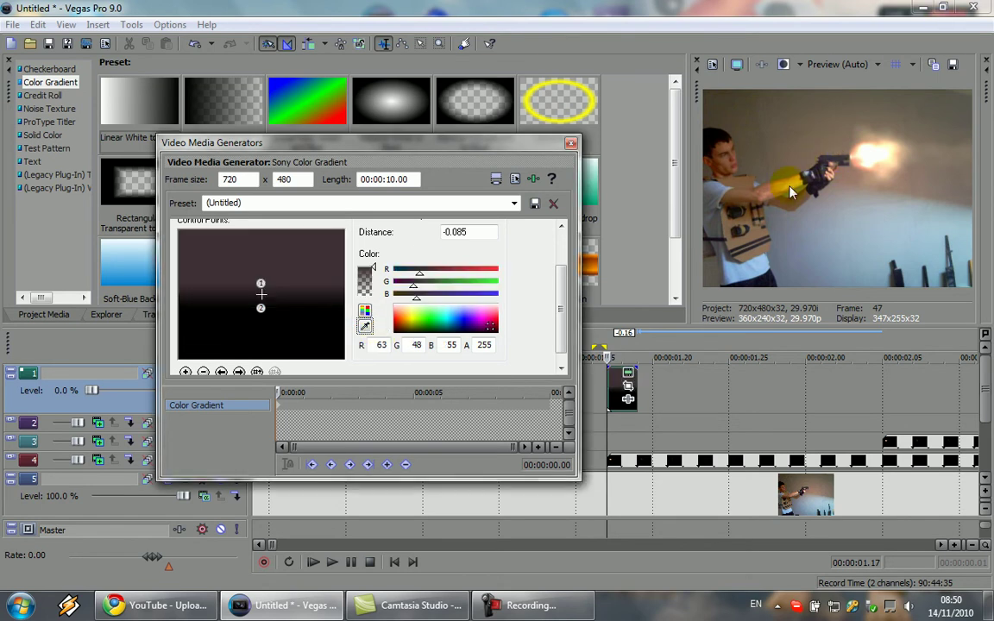
pyautogui.click(261, 308)
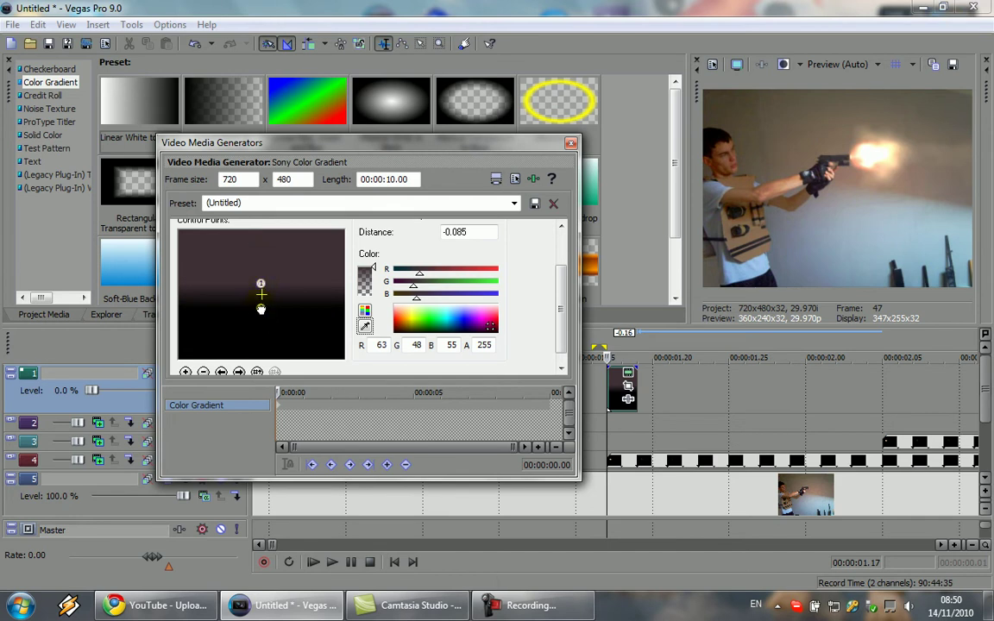
pyautogui.click(365, 327)
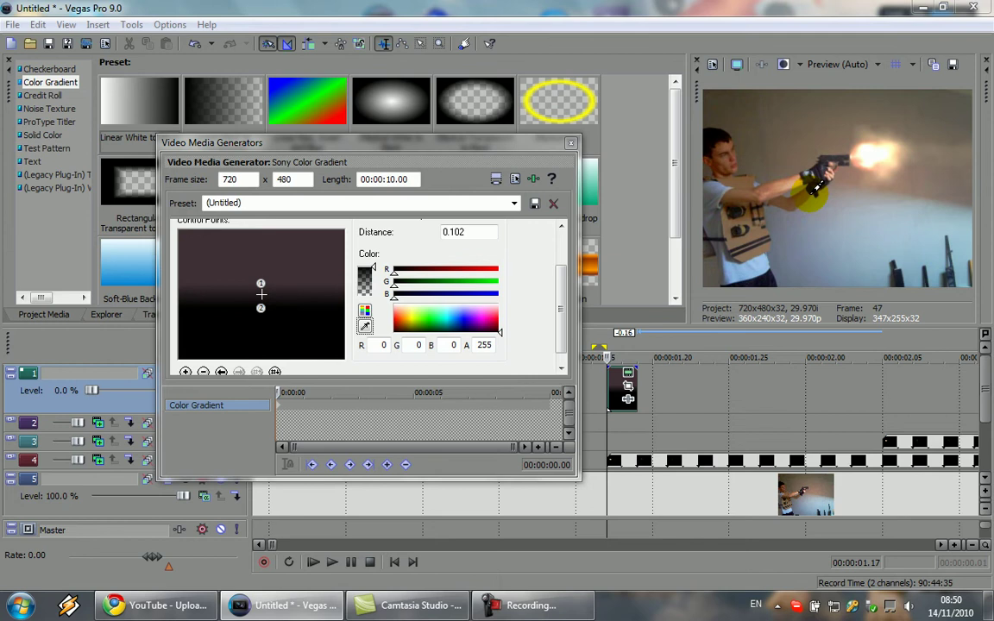
pyautogui.click(834, 153)
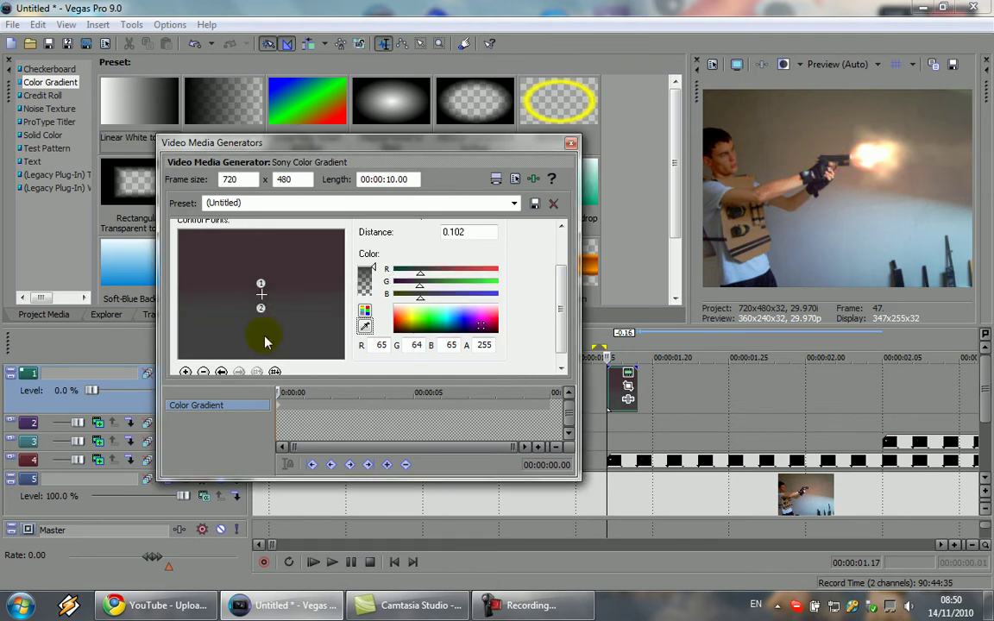
# Restore track 1 to full opacity and give the gradient event a rectangular mask
pyautogui.click(570, 144)
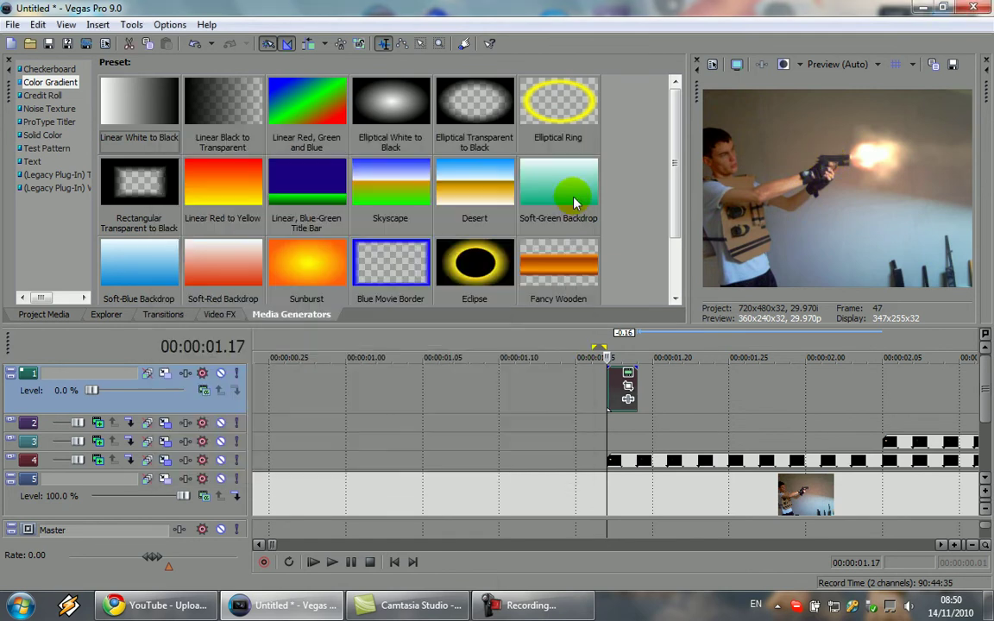
pyautogui.moveTo(92, 390); pyautogui.dragTo(306, 389)
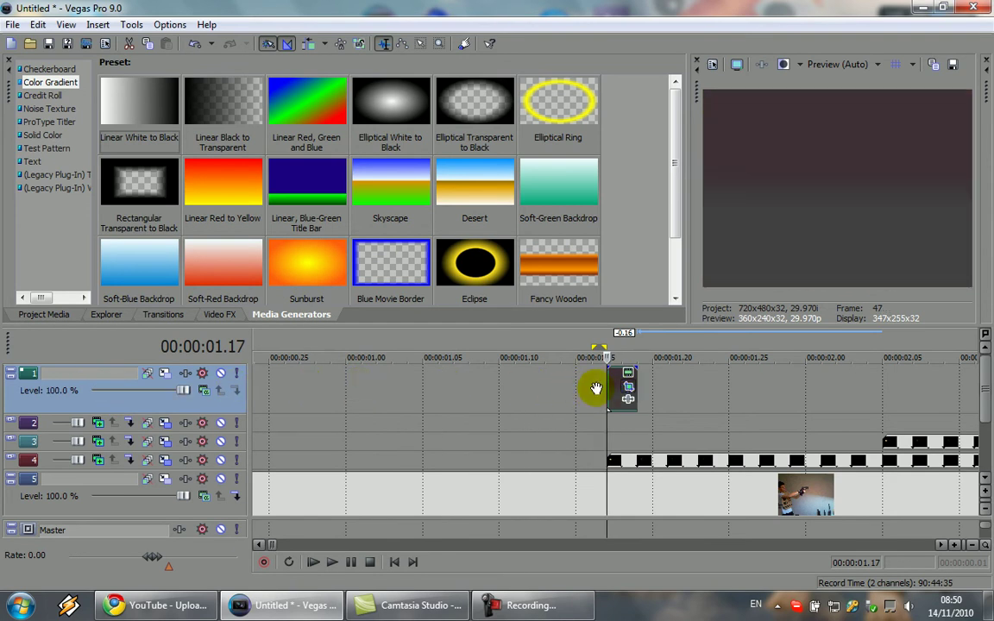
pyautogui.click(627, 373)
pyautogui.click(23, 425)
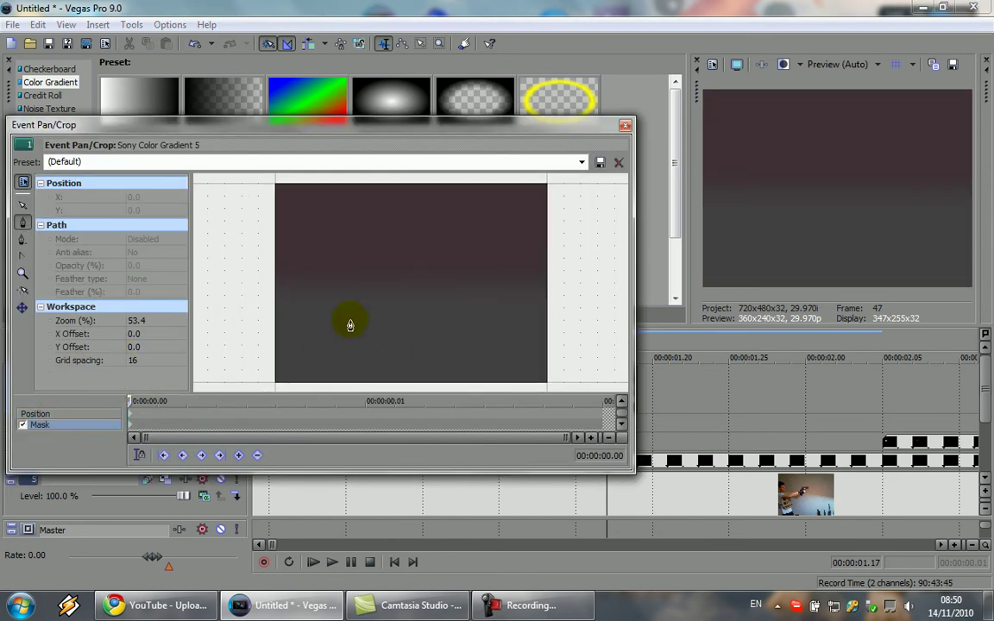
pyautogui.click(367, 271)
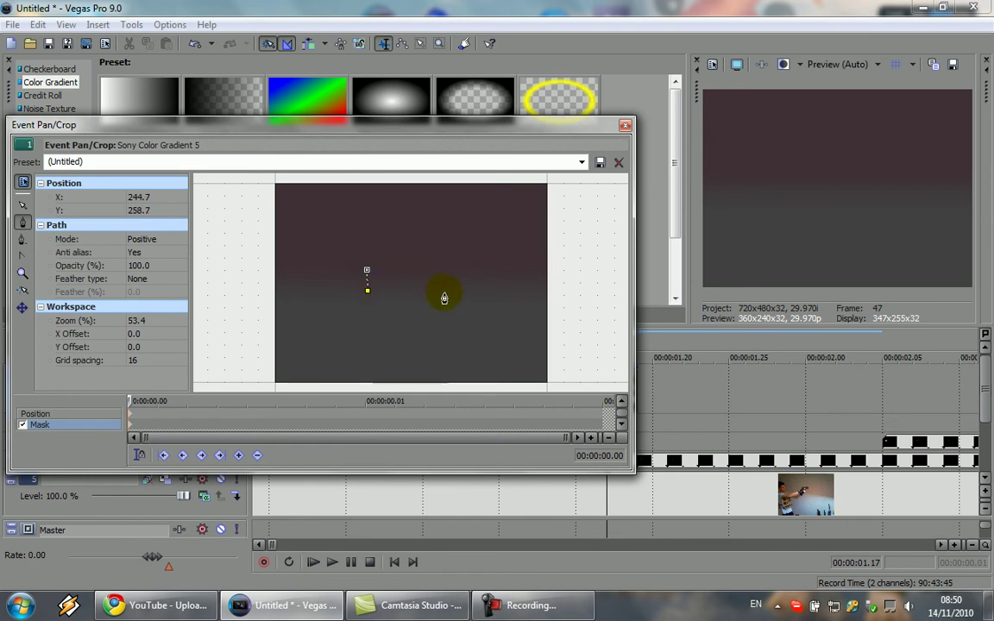
pyautogui.click(366, 271)
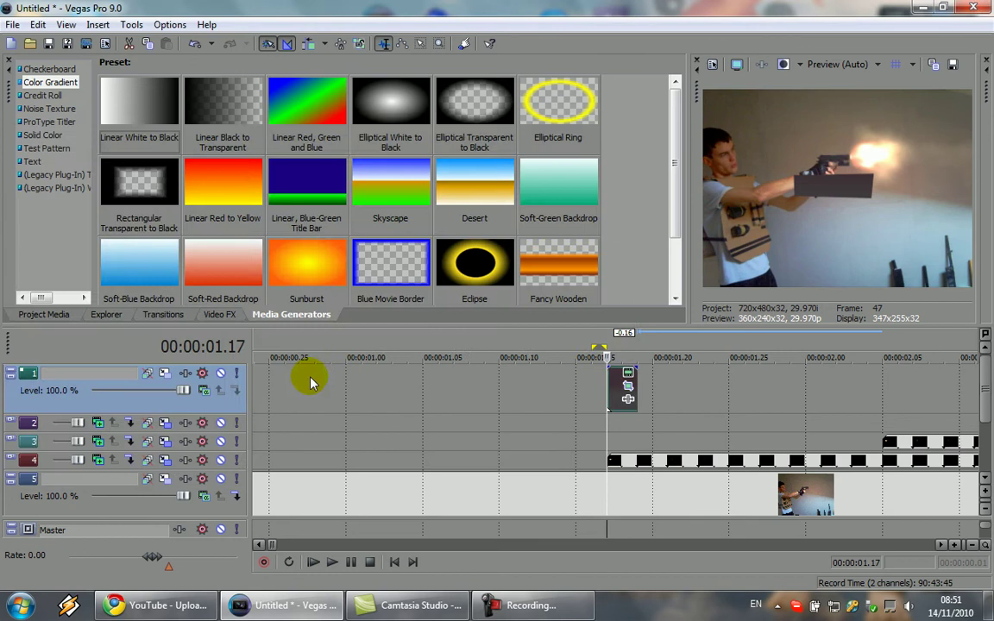
pyautogui.click(625, 126)
# Shrink track 1's motion frame, step to 00:00:01.18, and show the project media list
pyautogui.click(145, 373)
pyautogui.moveTo(431, 368)
pyautogui.mouseDown()
pyautogui.moveTo(403, 331)
pyautogui.moveTo(387, 335)
pyautogui.moveTo(365, 300)
pyautogui.mouseUp()
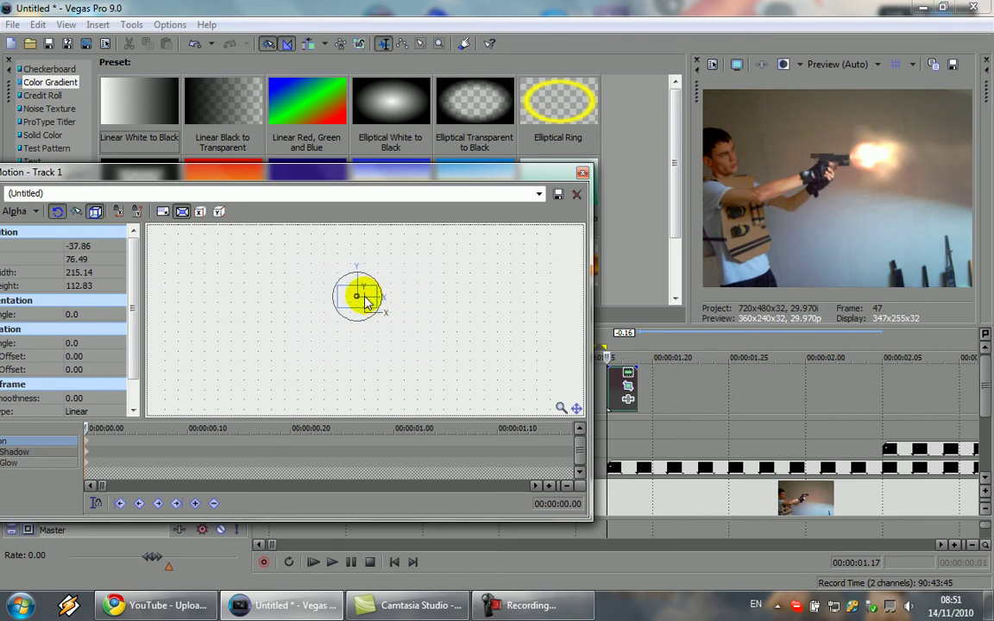
pyautogui.click(582, 172)
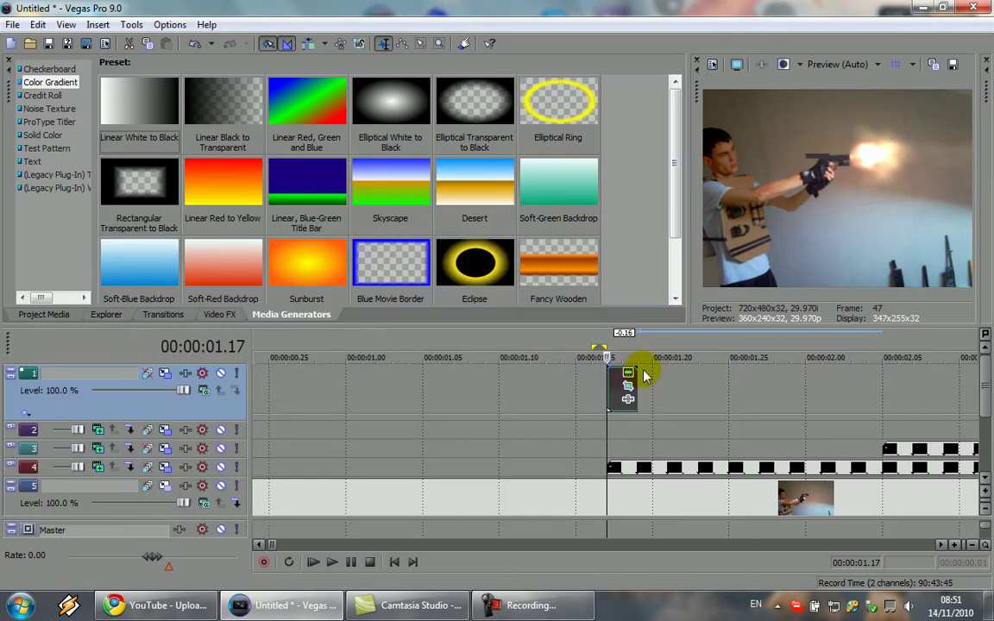
pyautogui.click(620, 377)
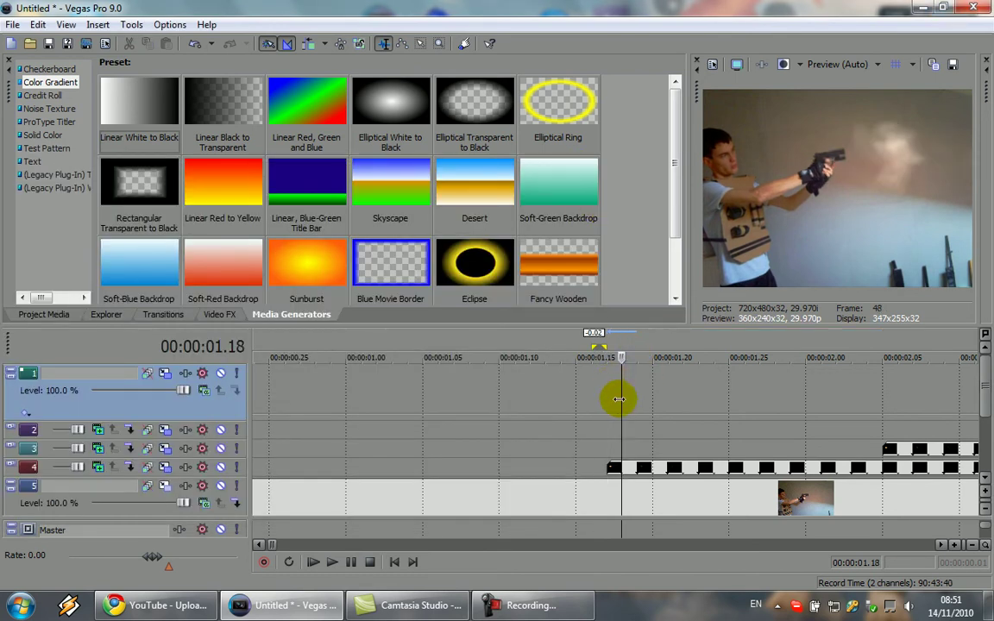
pyautogui.click(613, 399)
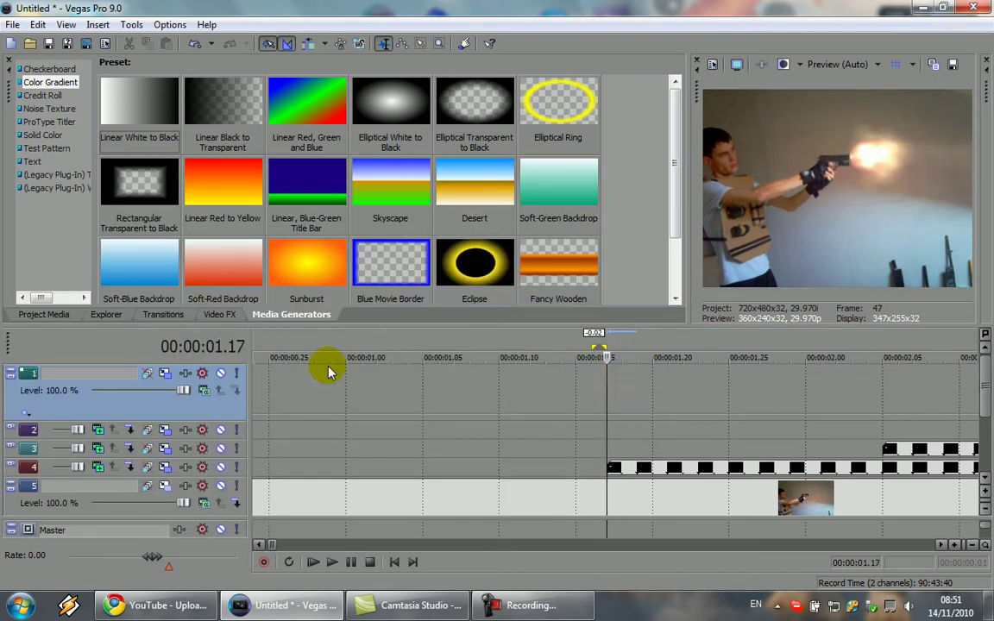
pyautogui.click(62, 318)
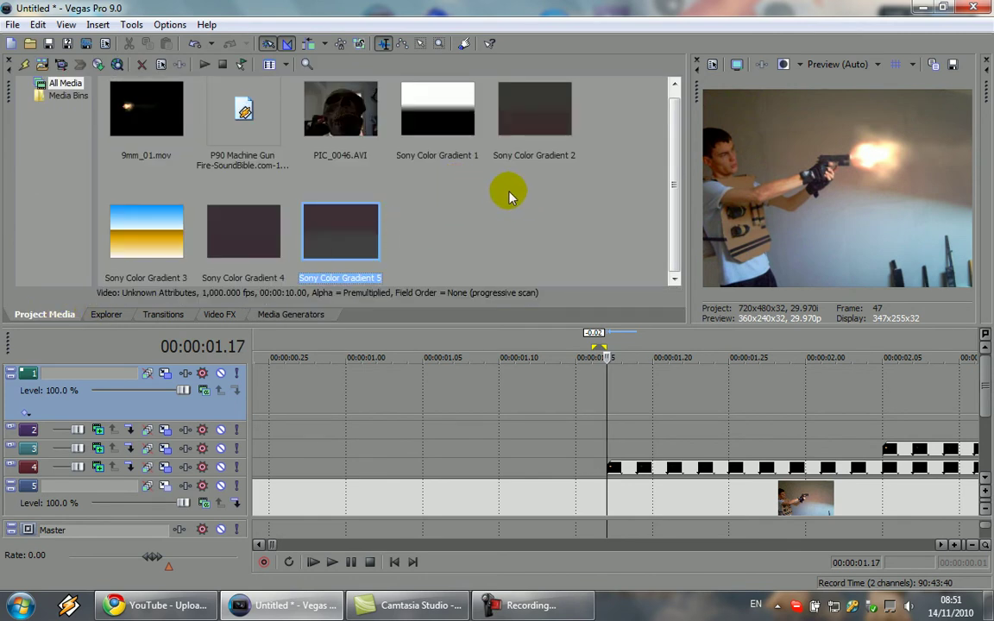
# Place Sony Color Gradient 2 on track 1 at the playhead and trim it to one frame
pyautogui.moveTo(532, 93); pyautogui.dragTo(617, 383)
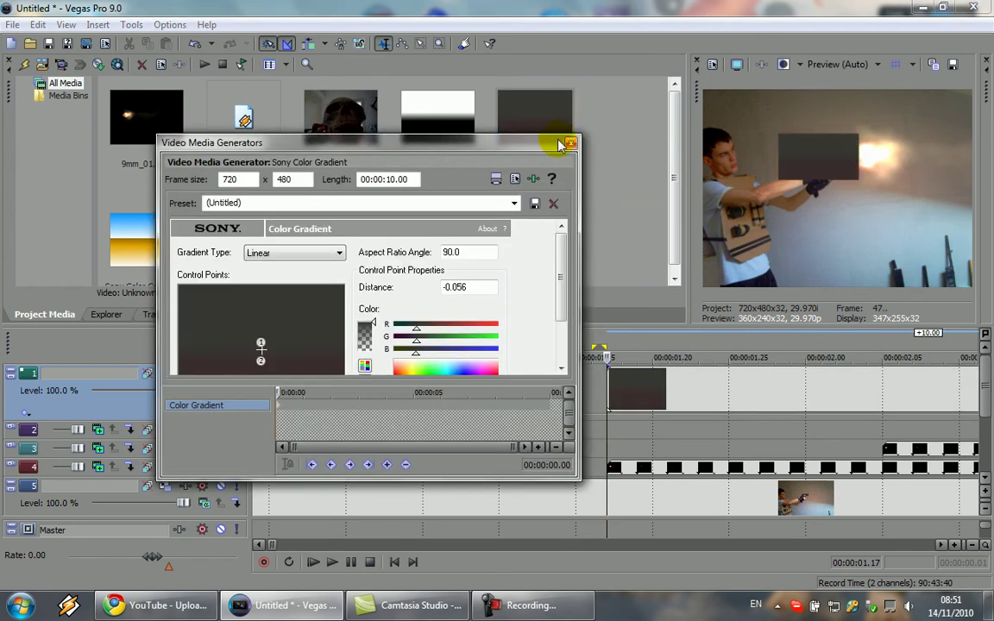
pyautogui.click(570, 147)
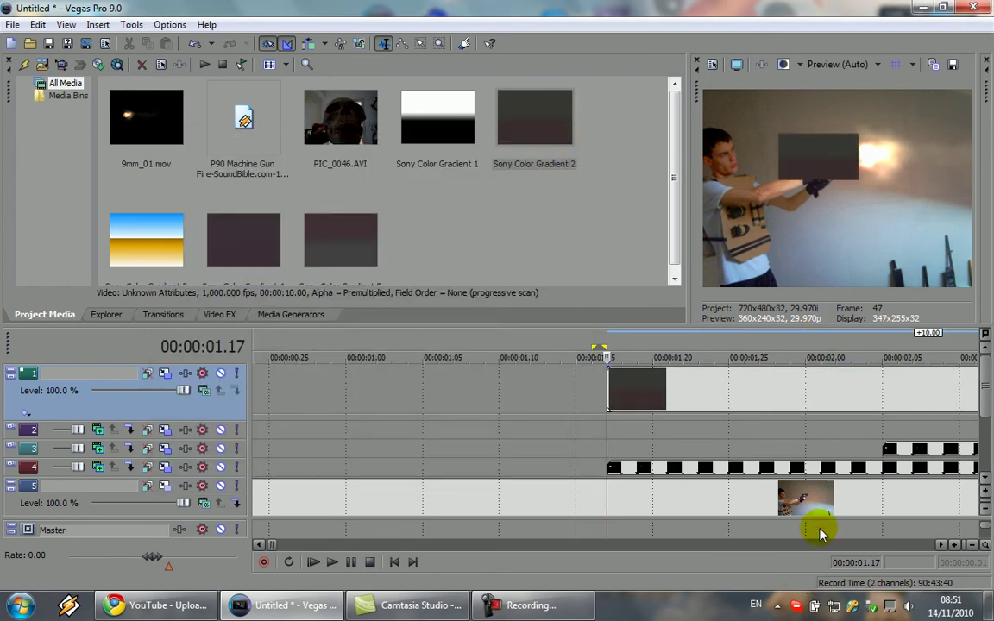
pyautogui.scroll(-10, 853, 470)
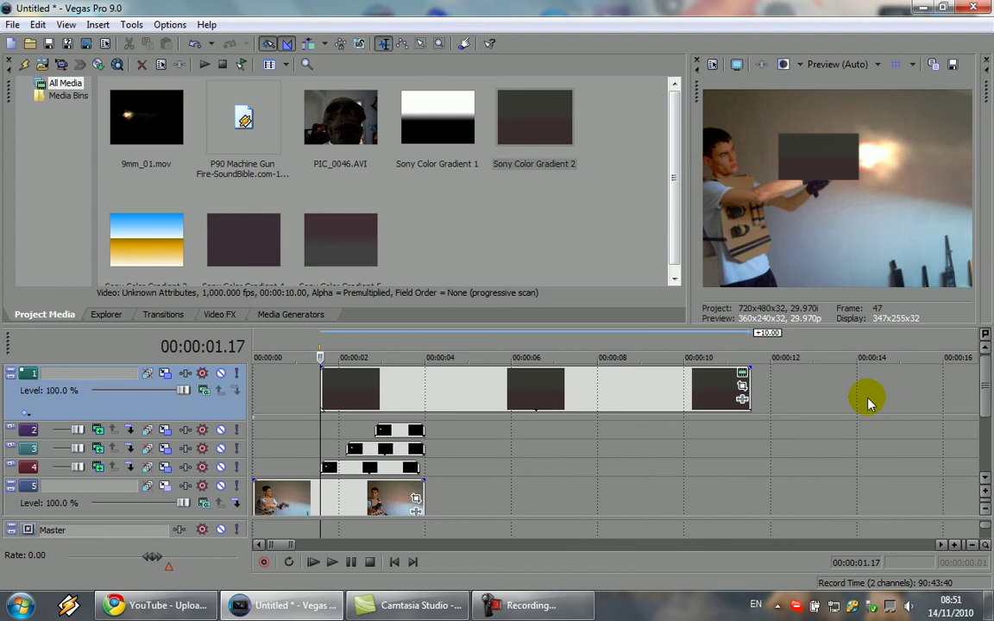
pyautogui.moveTo(913, 395); pyautogui.dragTo(841, 390)
pyautogui.scroll(7, 361, 399)
pyautogui.scroll(-2, 930, 411)
pyautogui.scroll(3, 722, 406)
pyautogui.scroll(2, 763, 400)
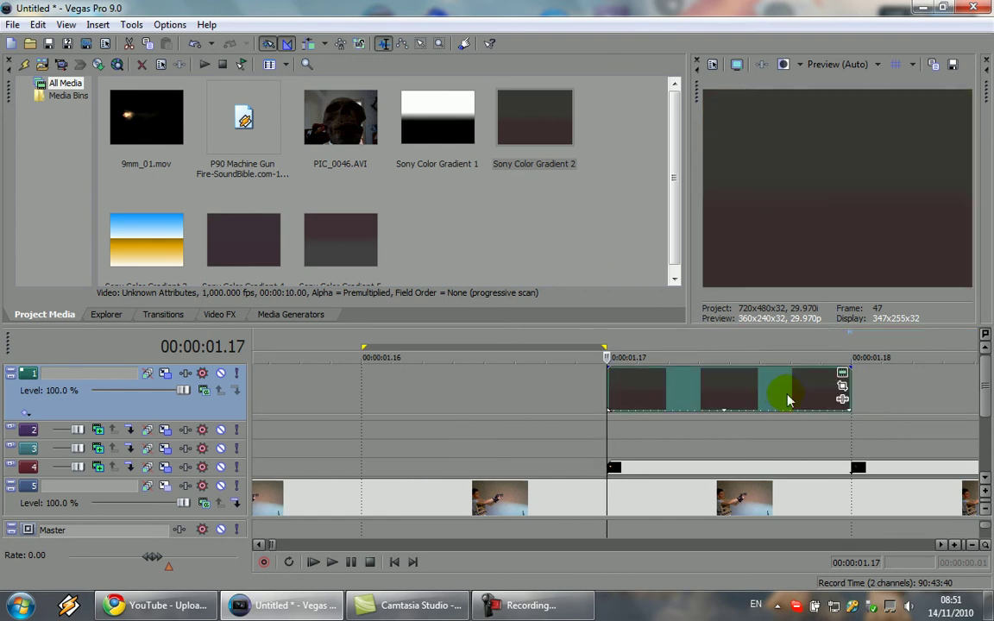
pyautogui.scroll(-1, 788, 399)
pyautogui.moveTo(793, 395); pyautogui.dragTo(844, 418)
pyautogui.scroll(-1, 894, 401)
pyautogui.scroll(-4, 844, 417)
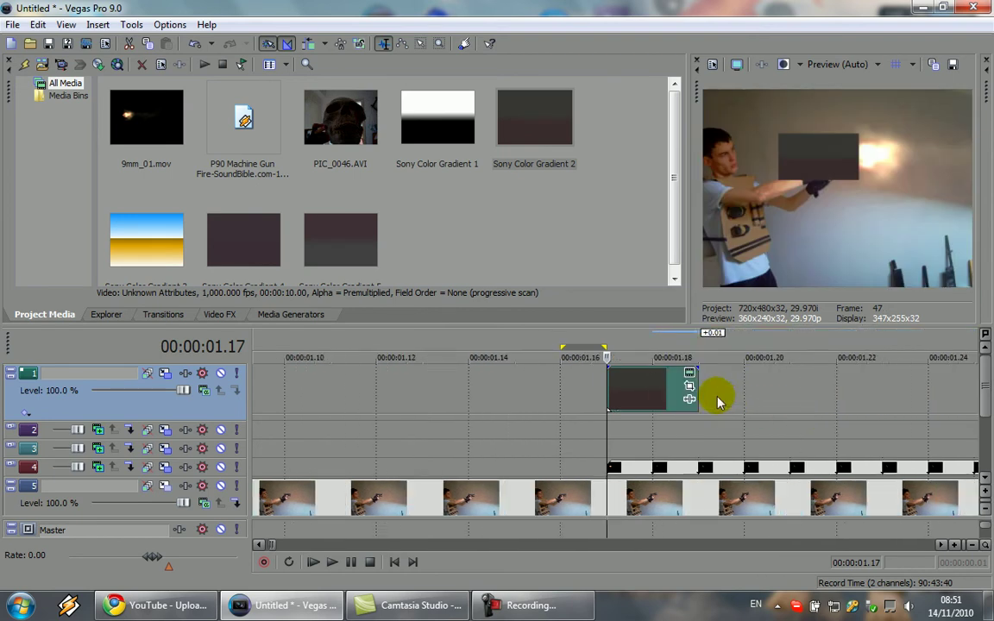
# Restore track 1's motion box to full frame with Restore Box
pyautogui.click(162, 373)
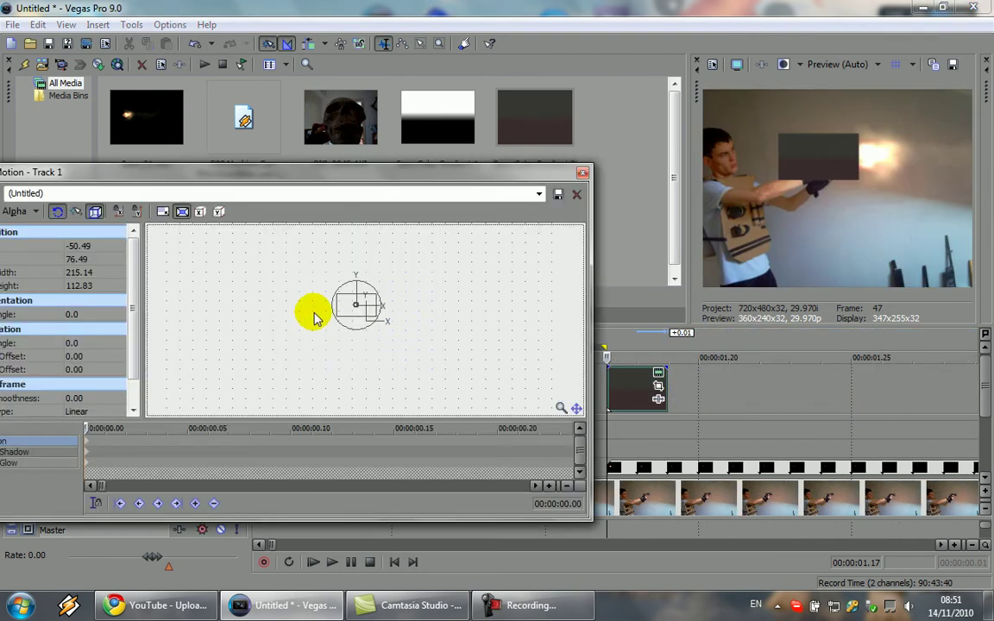
pyautogui.rightClick(349, 317)
pyautogui.click(351, 317)
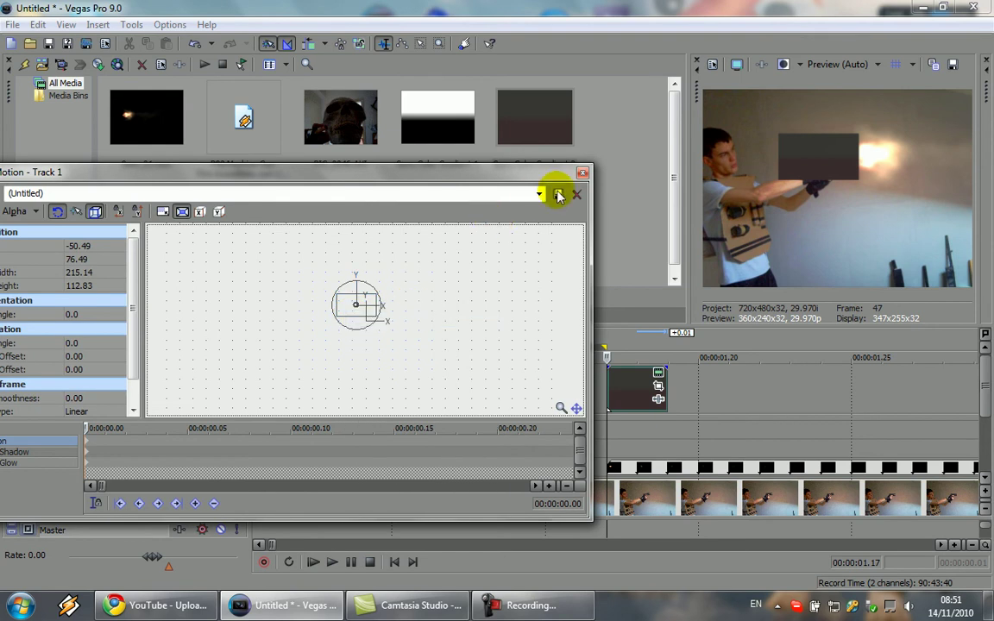
pyautogui.rightClick(349, 309)
pyautogui.click(361, 337)
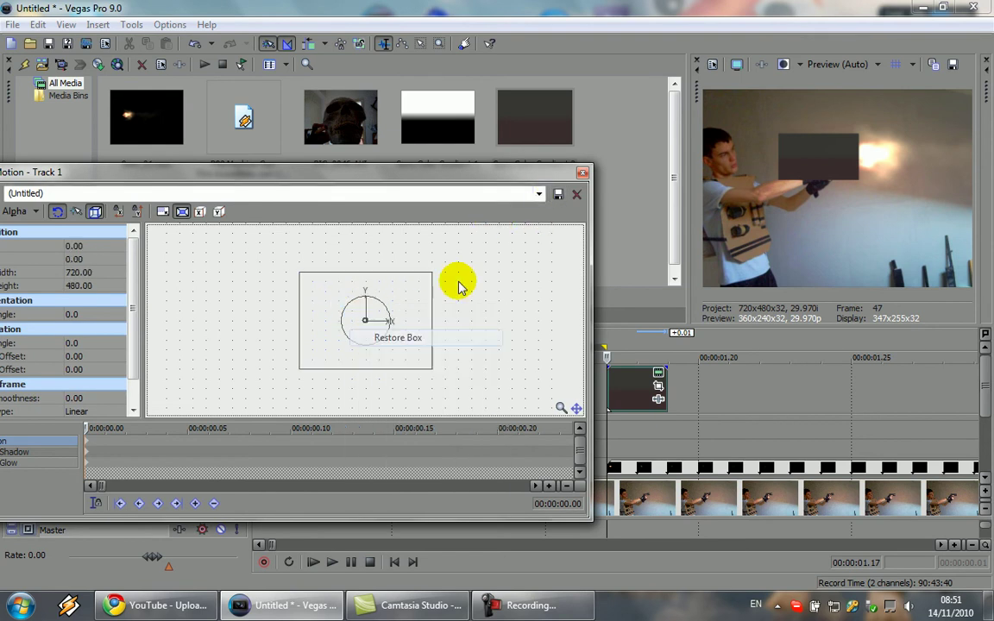
pyautogui.click(582, 172)
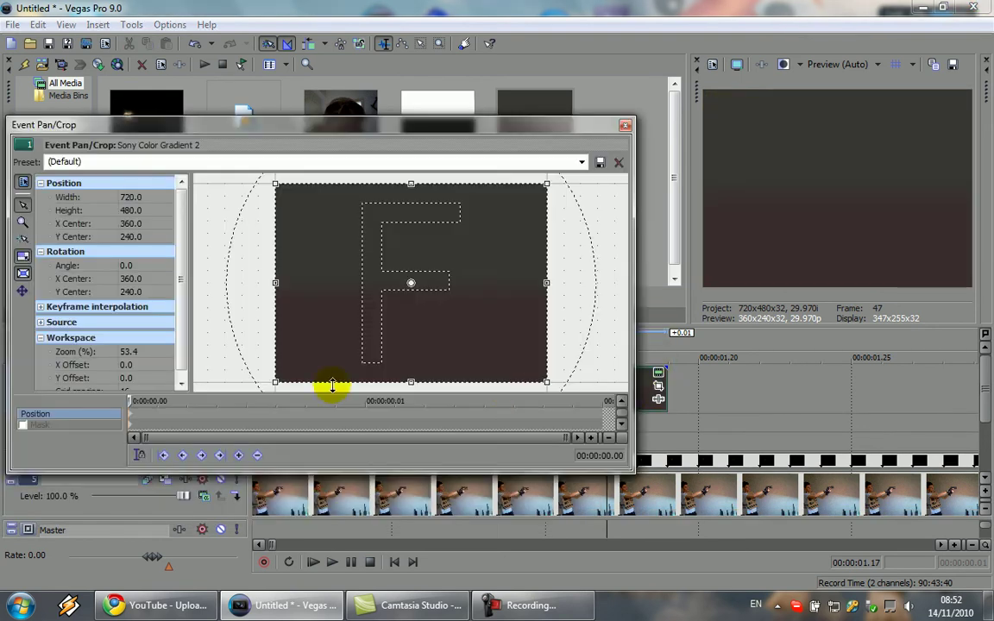
# Enable masking on the dark gradient and draw a closed four-point slide-shaped mask
pyautogui.click(658, 386)
pyautogui.click(22, 425)
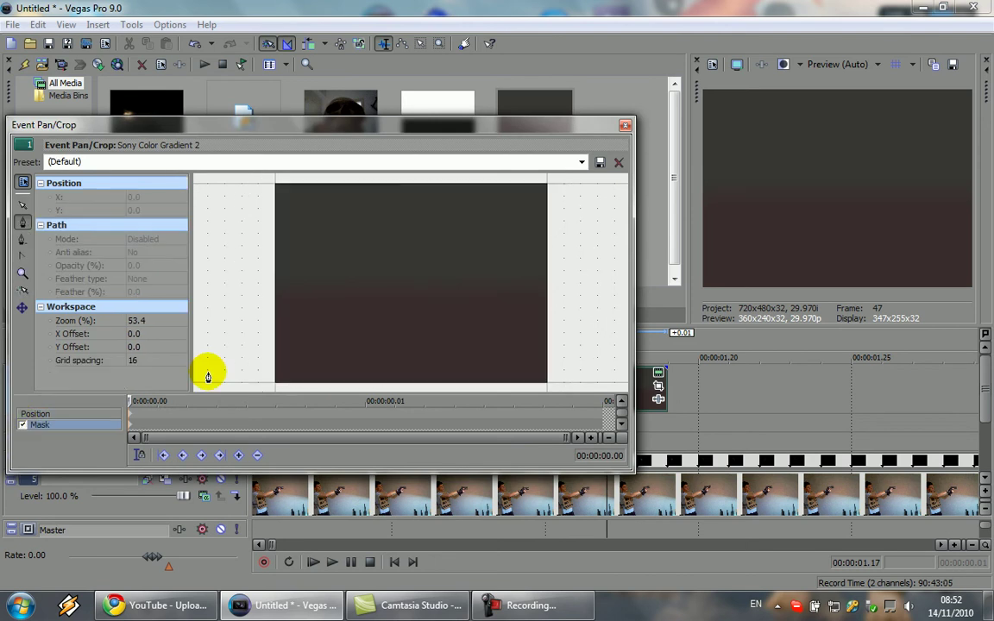
pyautogui.click(335, 263)
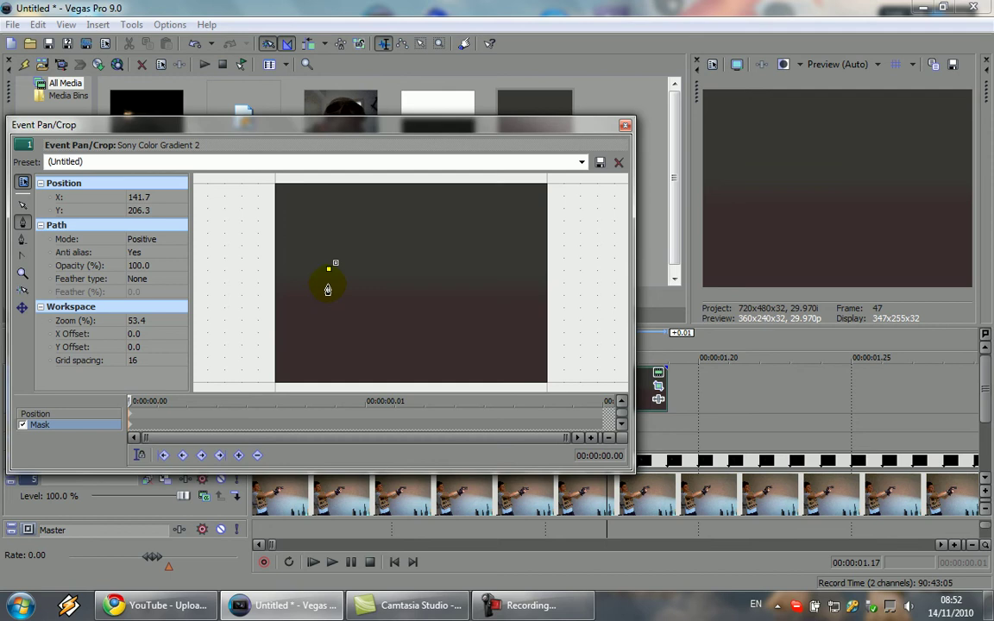
pyautogui.click(412, 286)
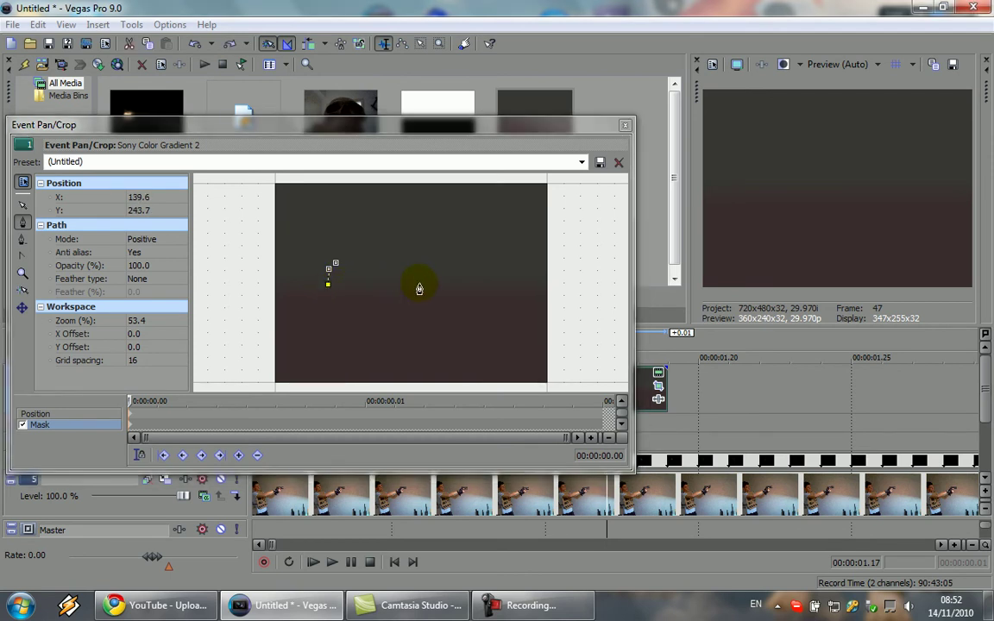
pyautogui.click(419, 284)
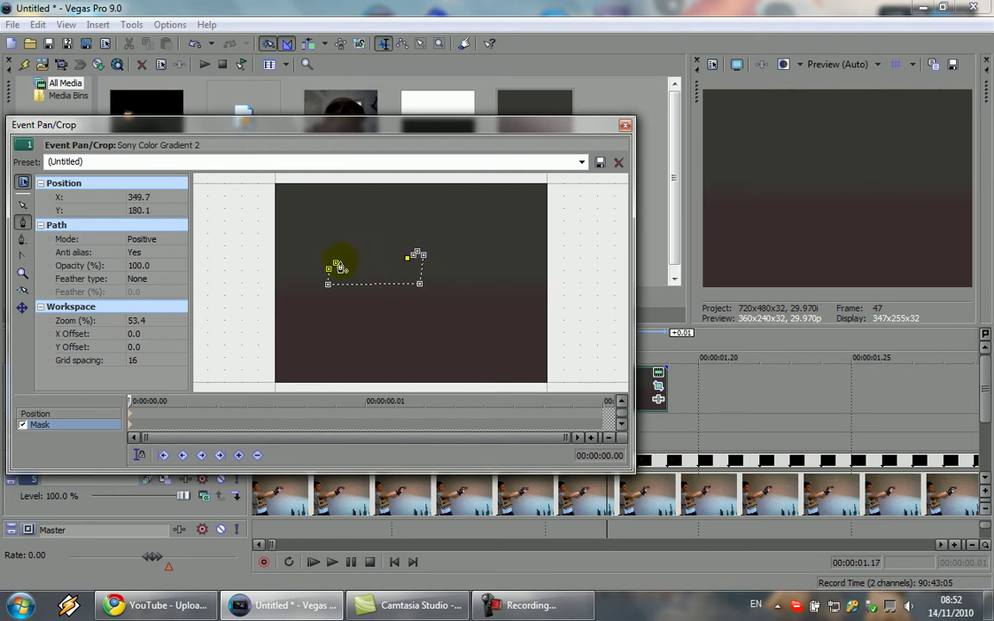
pyautogui.click(335, 267)
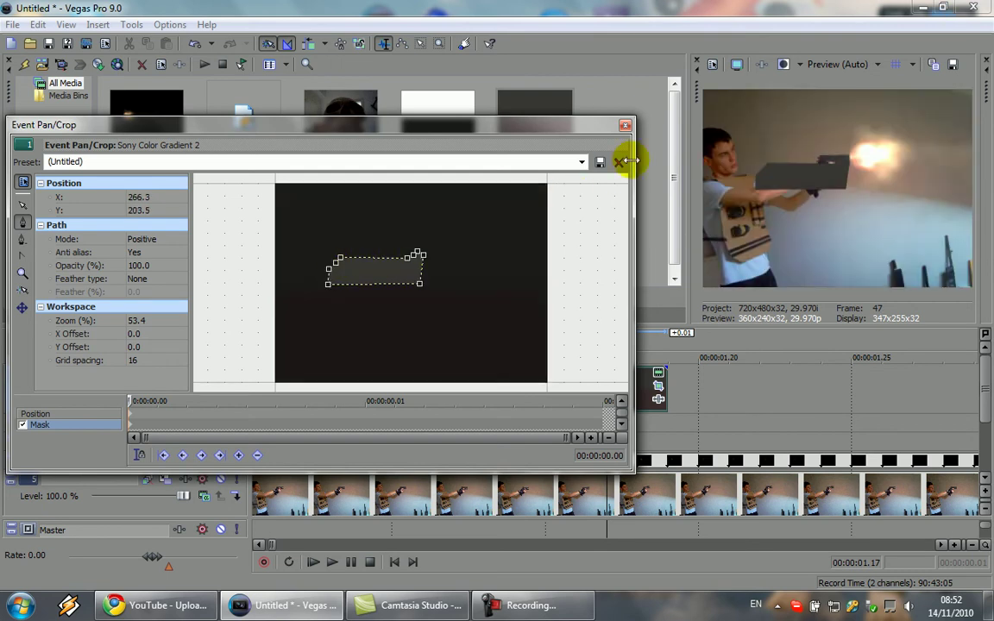
pyautogui.click(625, 128)
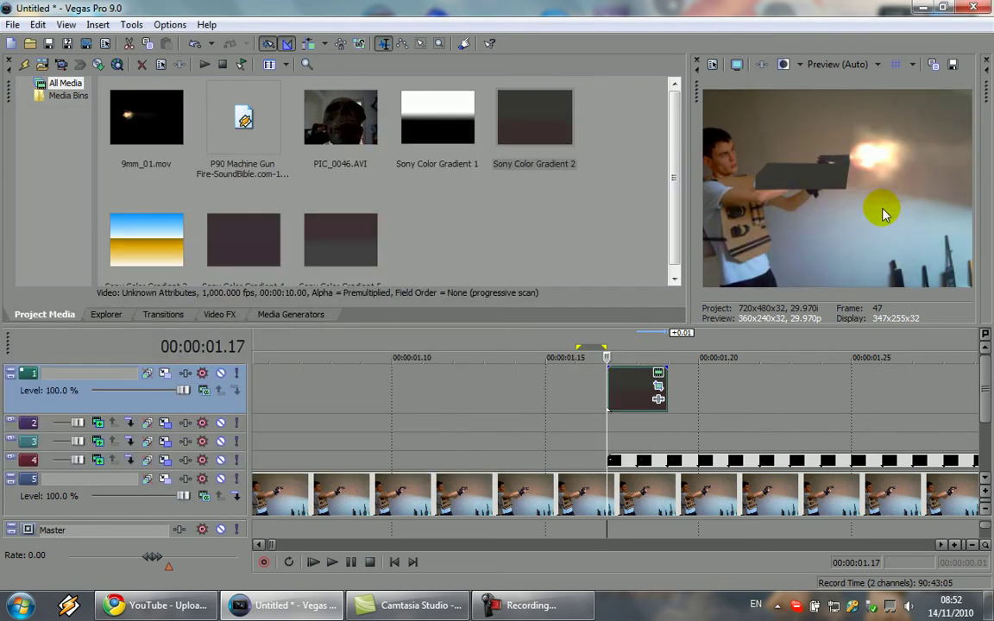
# Shrink track 1's motion box to about 215×136 and align the dark slide over the pistol
pyautogui.click(165, 373)
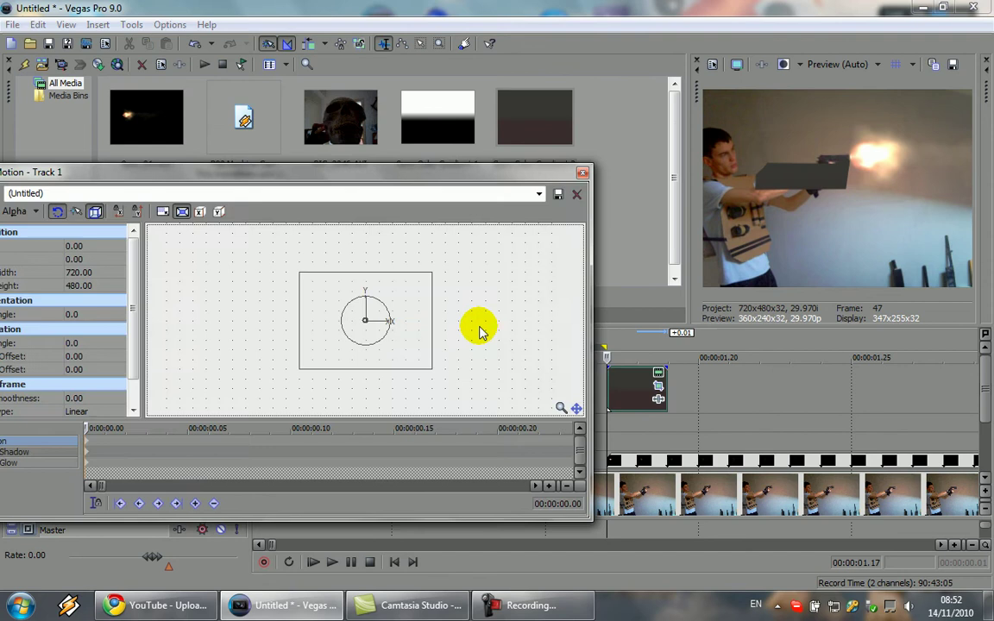
pyautogui.moveTo(422, 366); pyautogui.dragTo(379, 324)
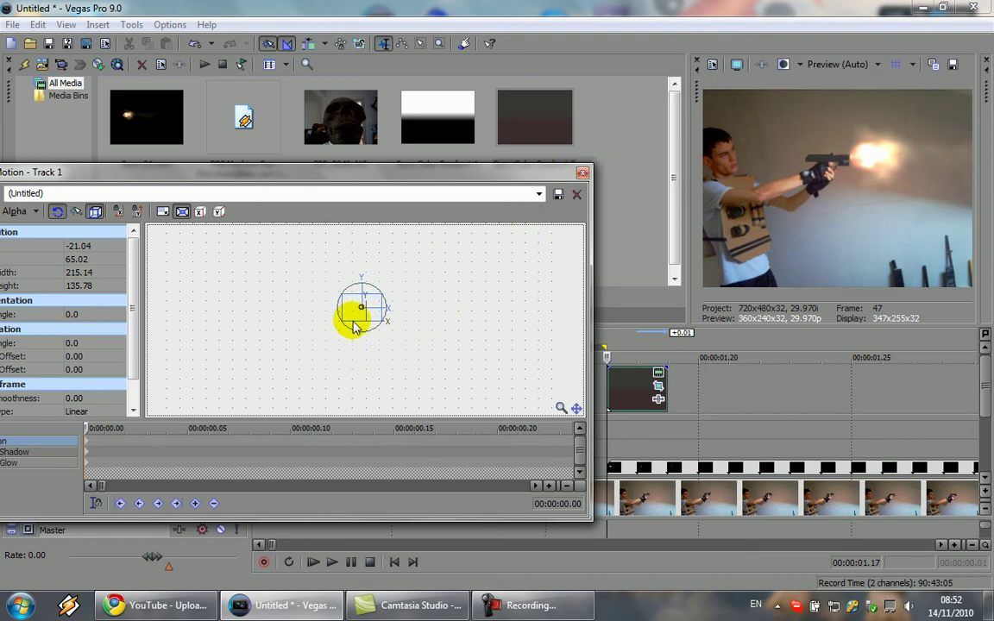
pyautogui.moveTo(352, 324); pyautogui.dragTo(380, 323)
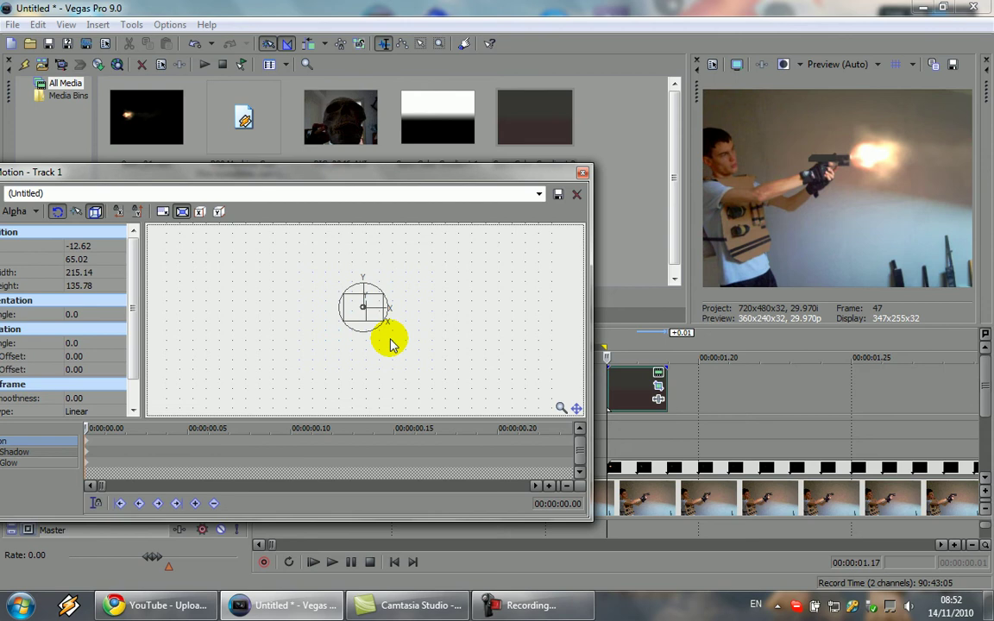
pyautogui.moveTo(390, 345); pyautogui.dragTo(389, 347)
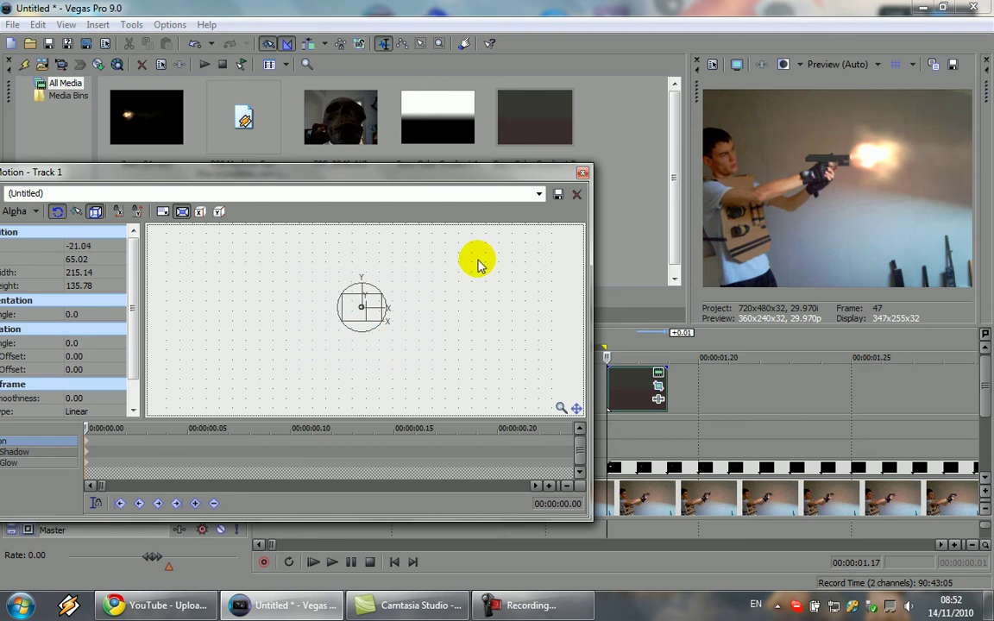
pyautogui.click(583, 172)
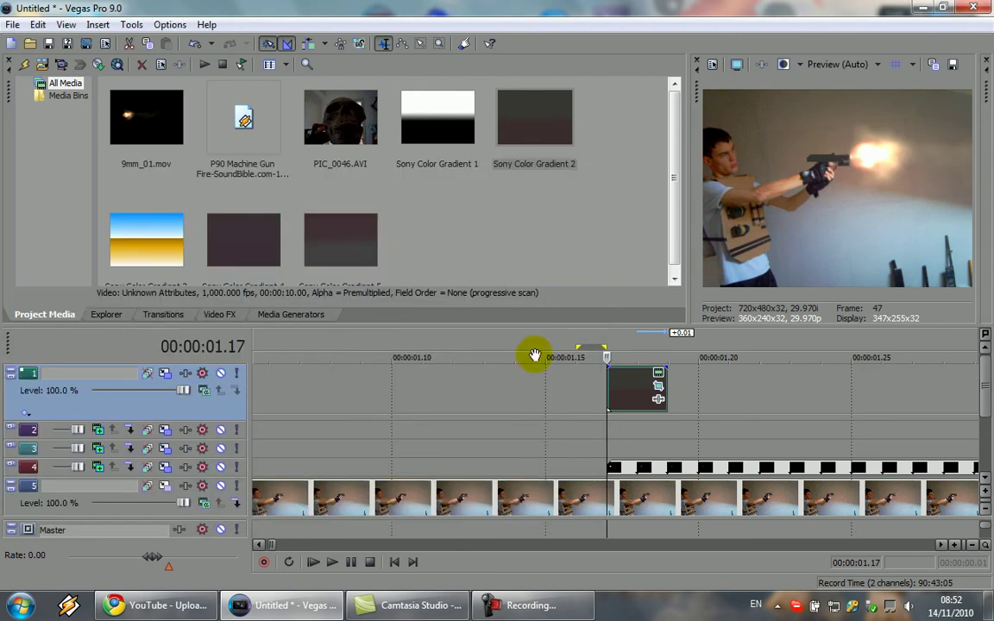
# Add Sony Color Gradient 1 on a new top track and trim it to two frames
pyautogui.moveTo(416, 127); pyautogui.dragTo(629, 341)
pyautogui.click(570, 140)
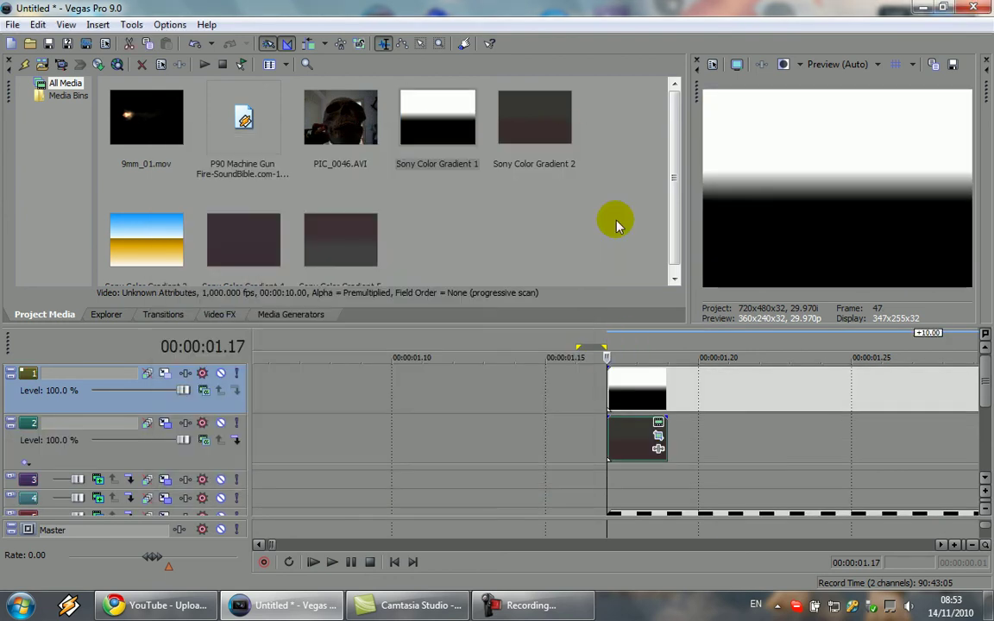
pyautogui.scroll(-8, 861, 385)
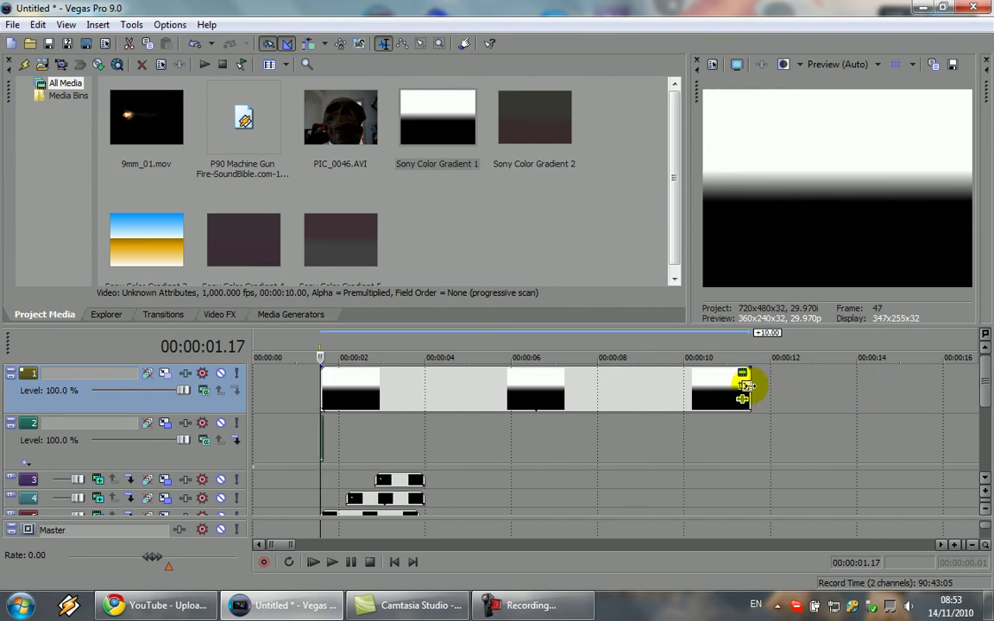
pyautogui.moveTo(748, 395); pyautogui.dragTo(350, 395)
pyautogui.scroll(6, 594, 411)
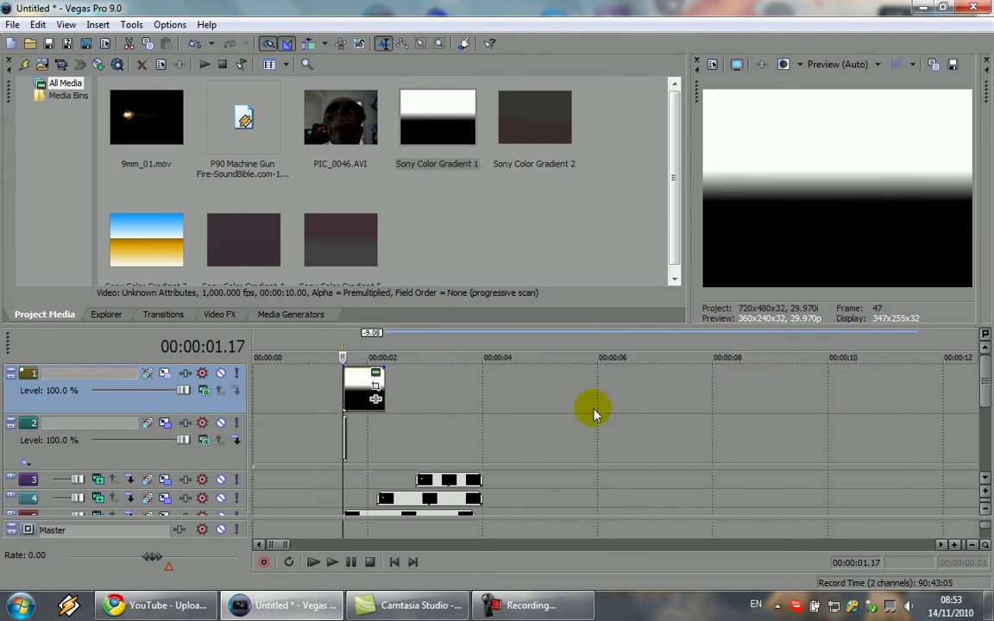
pyautogui.moveTo(772, 405); pyautogui.dragTo(630, 405)
pyautogui.scroll(3, 772, 421)
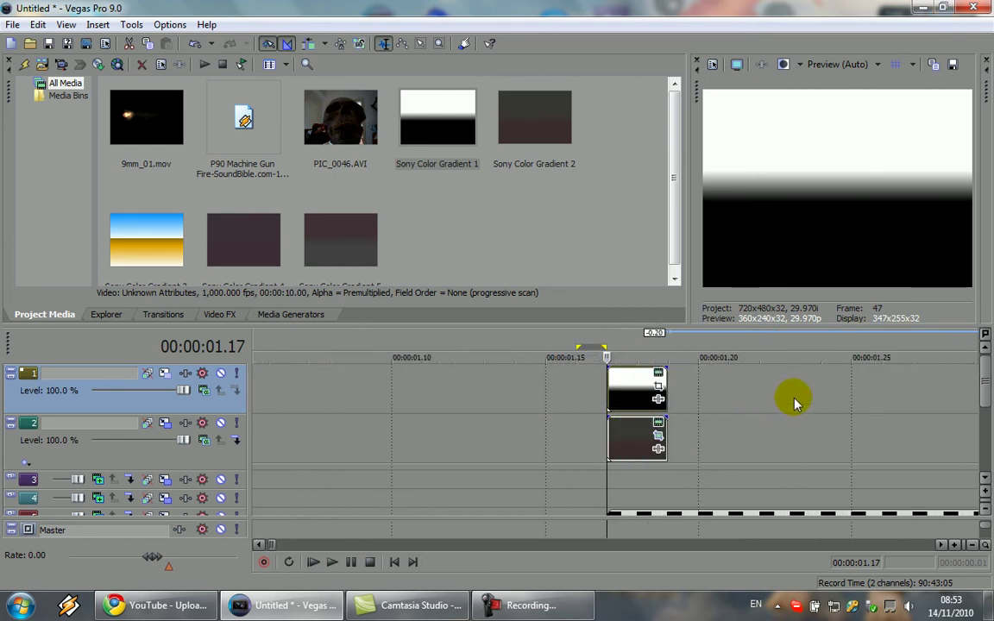
pyautogui.scroll(3, 759, 388)
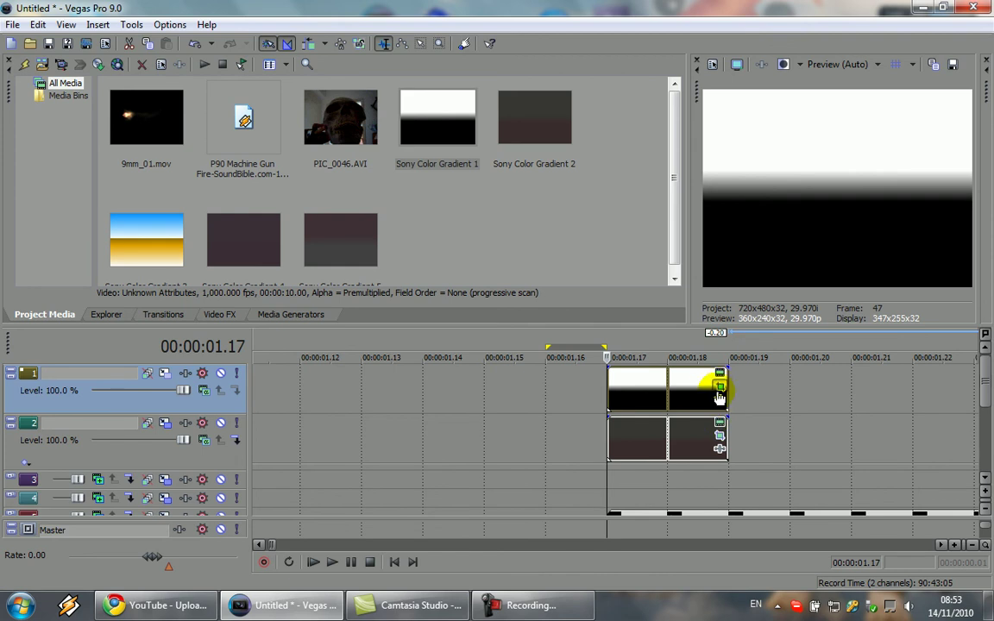
# Mask Sony Color Gradient 1 to a small rectangle around the gun's slide
pyautogui.click(719, 387)
pyautogui.click(22, 426)
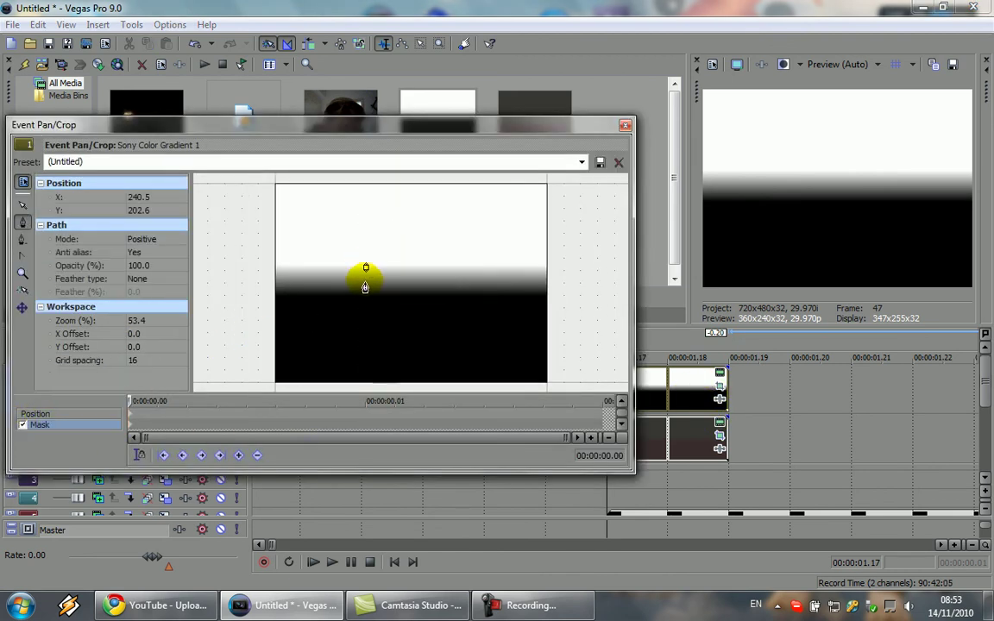
pyautogui.click(421, 271)
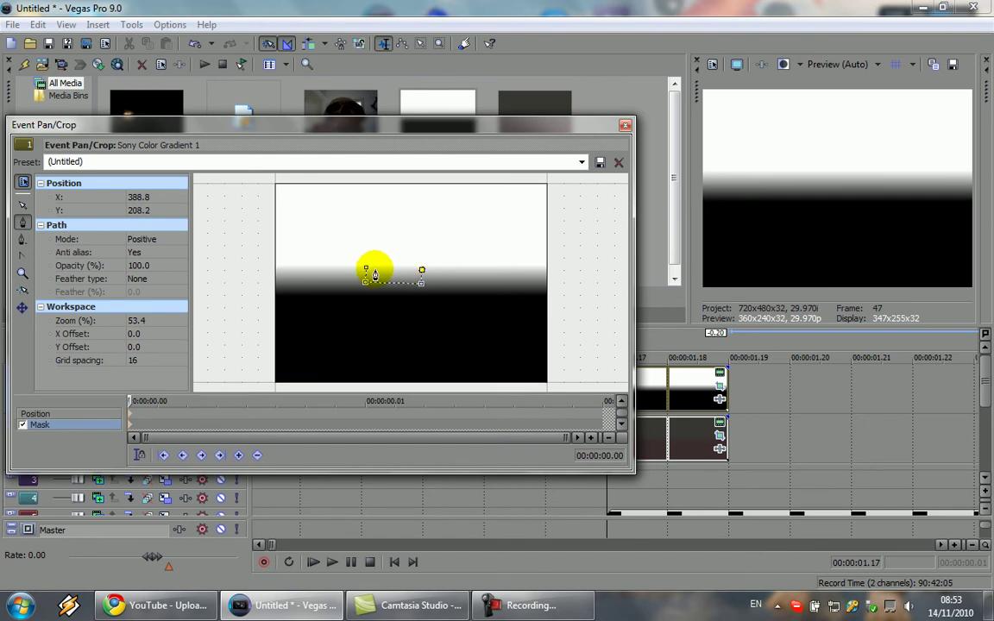
pyautogui.click(365, 271)
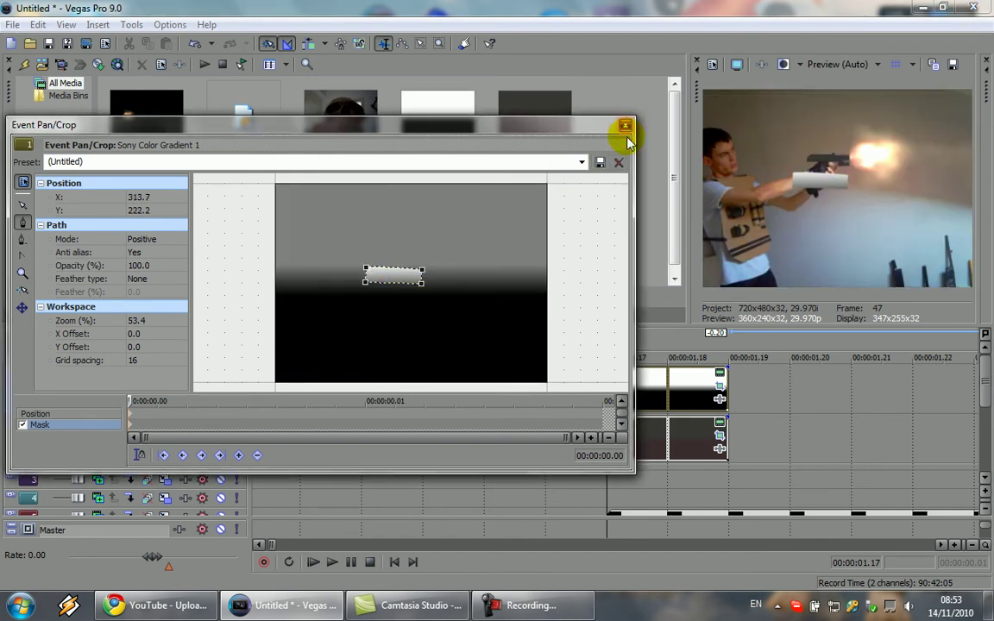
pyautogui.click(625, 121)
# Shrink track 1's motion frame to about half size and nudge it up onto the gun's slide
pyautogui.click(165, 373)
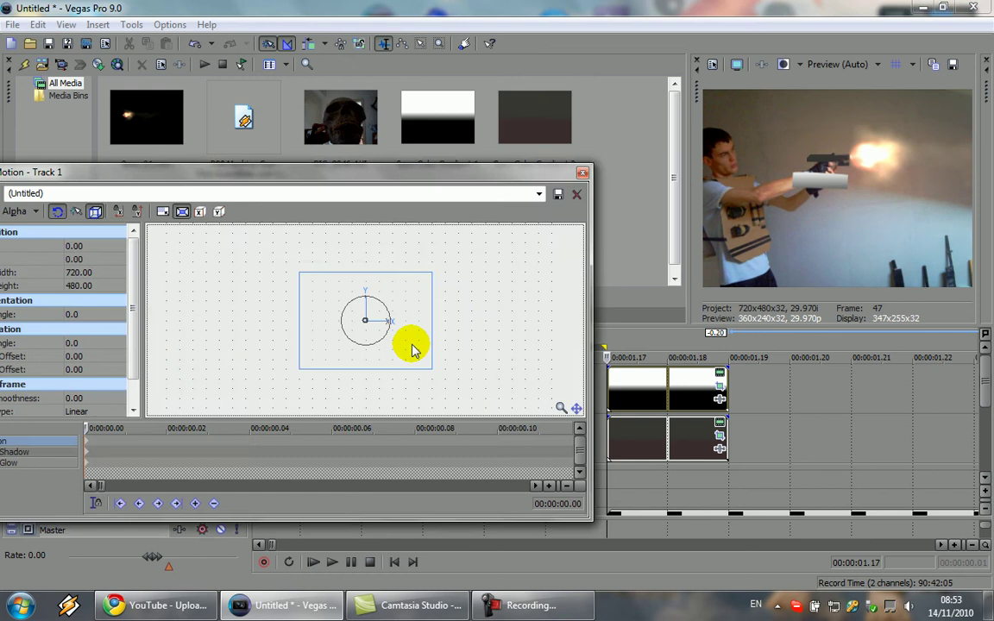
pyautogui.moveTo(412, 350); pyautogui.dragTo(392, 344)
pyautogui.press('KP_8')
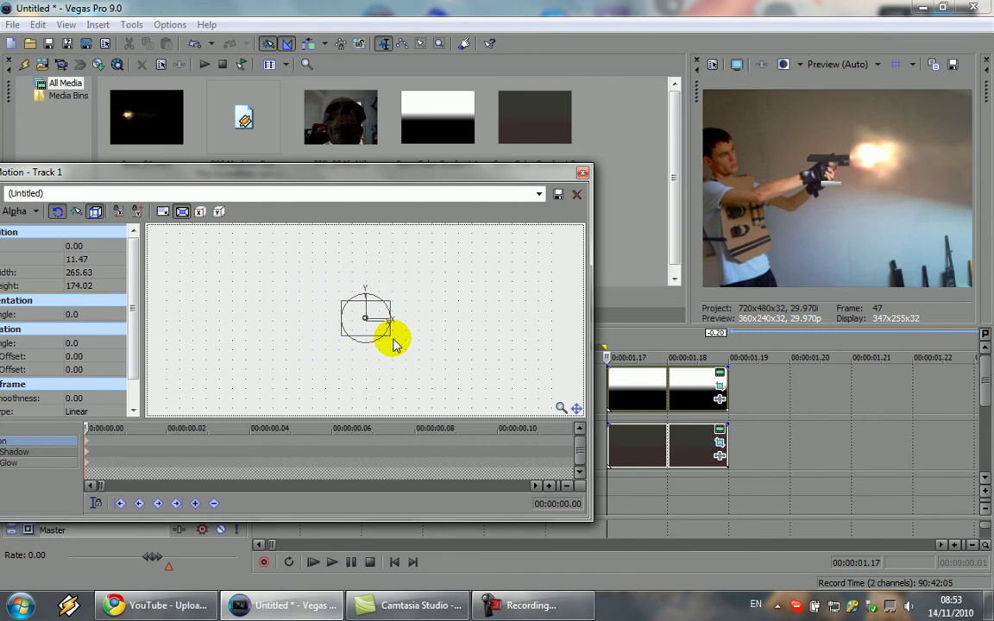
pyautogui.press('KP_8')
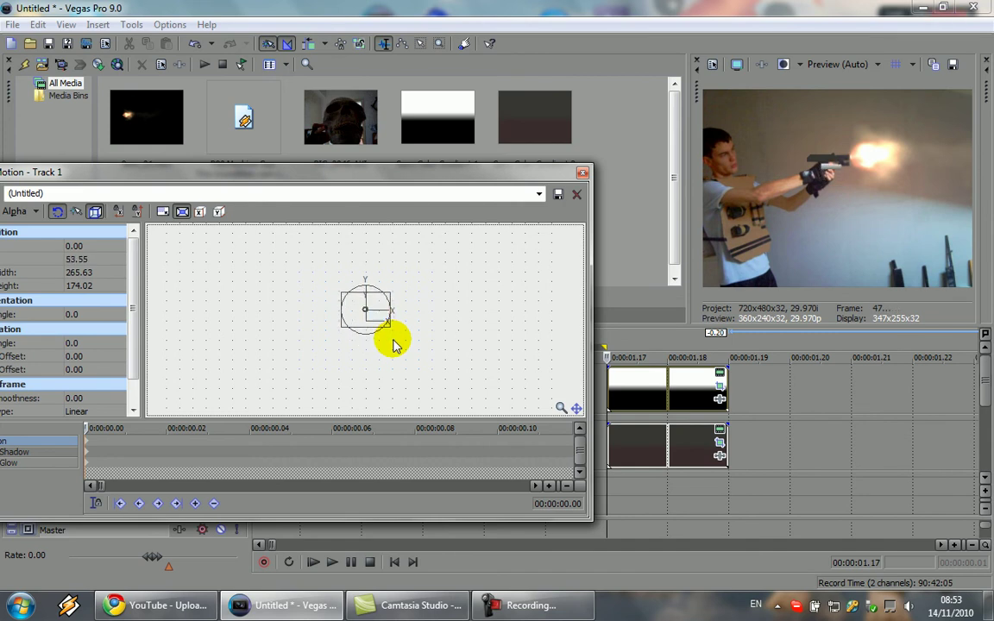
pyautogui.press('KP_8')
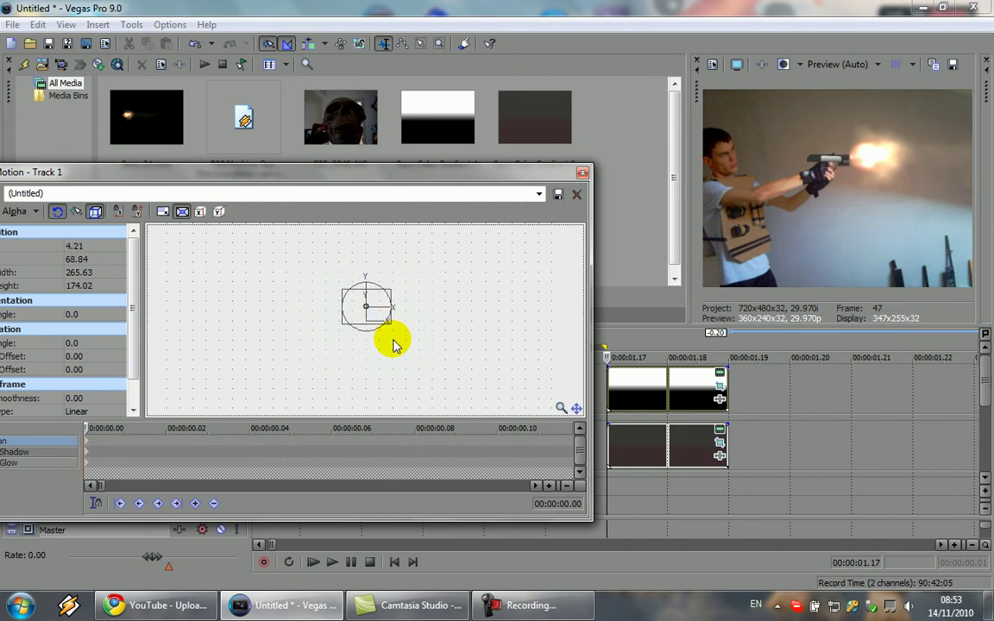
pyautogui.press('KP_6')
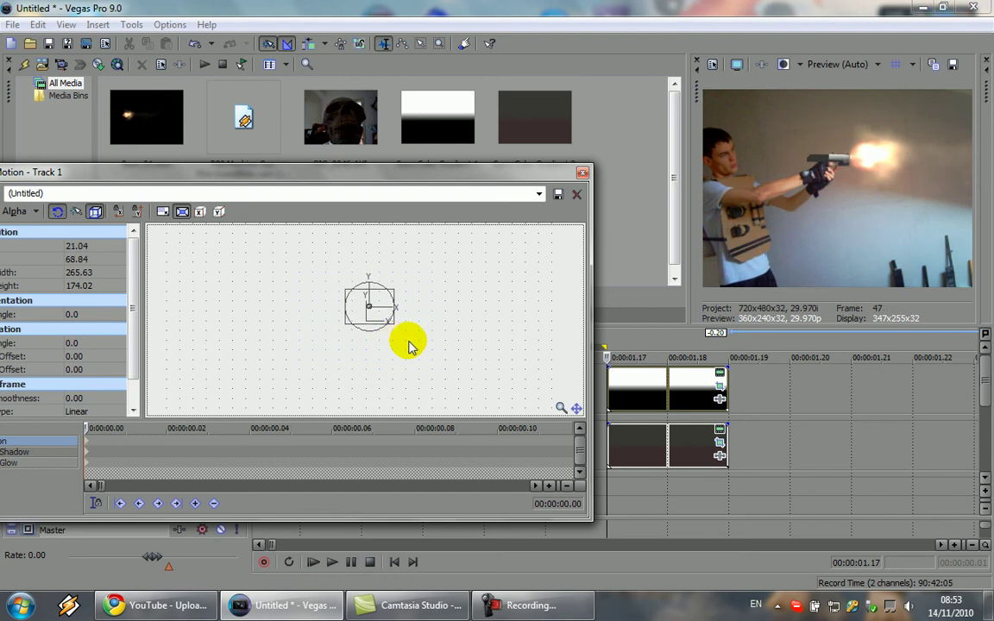
pyautogui.moveTo(395, 325); pyautogui.dragTo(393, 321)
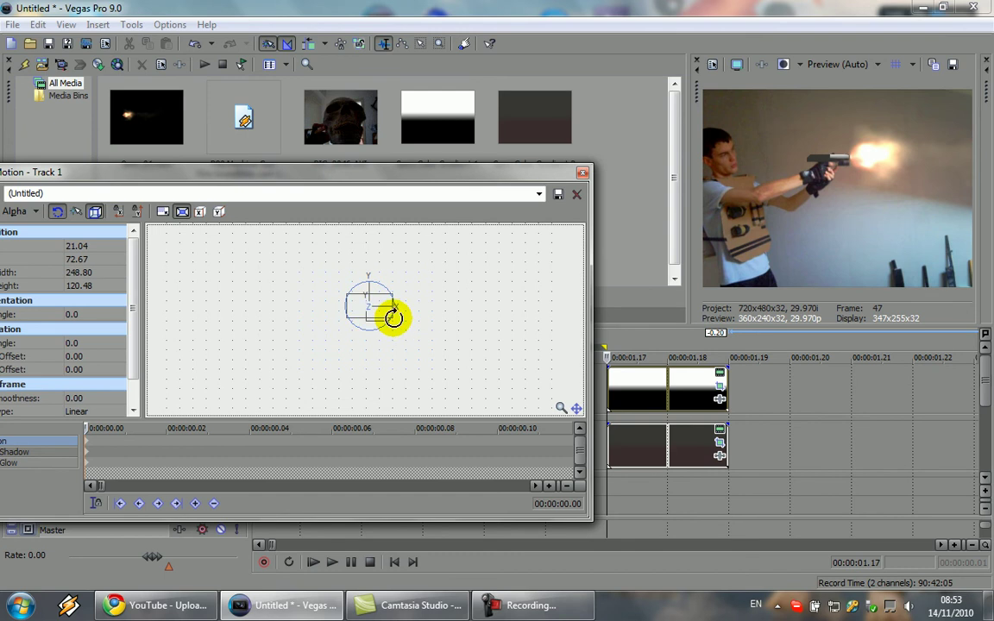
pyautogui.moveTo(397, 328); pyautogui.dragTo(400, 330)
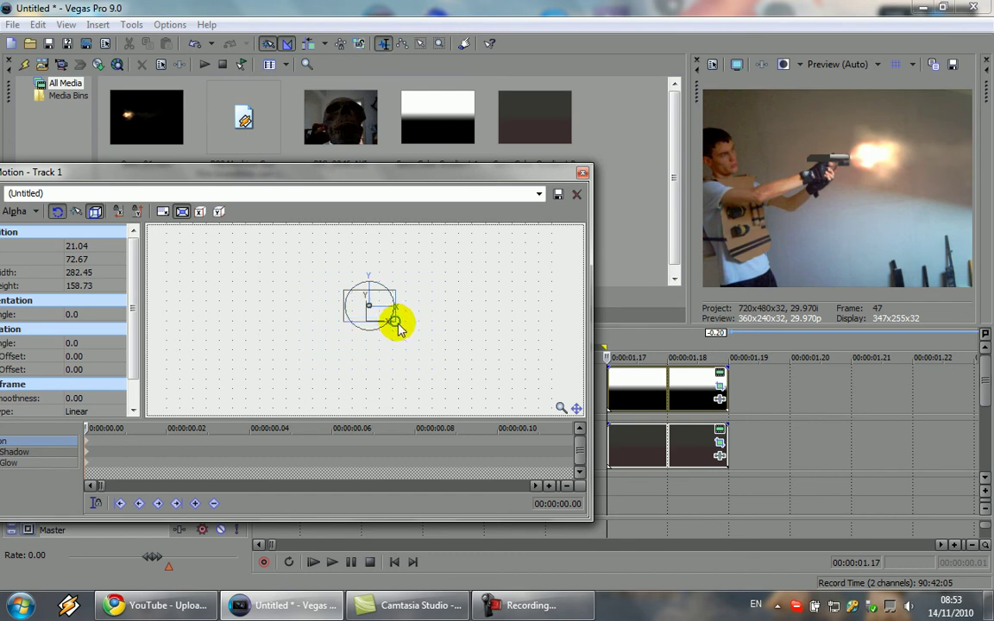
pyautogui.click(582, 171)
# Drag track 2 above track 1, check both tracks' motion frames, and park the cursor at 00:00:01.18
pyautogui.moveTo(116, 455); pyautogui.dragTo(113, 347)
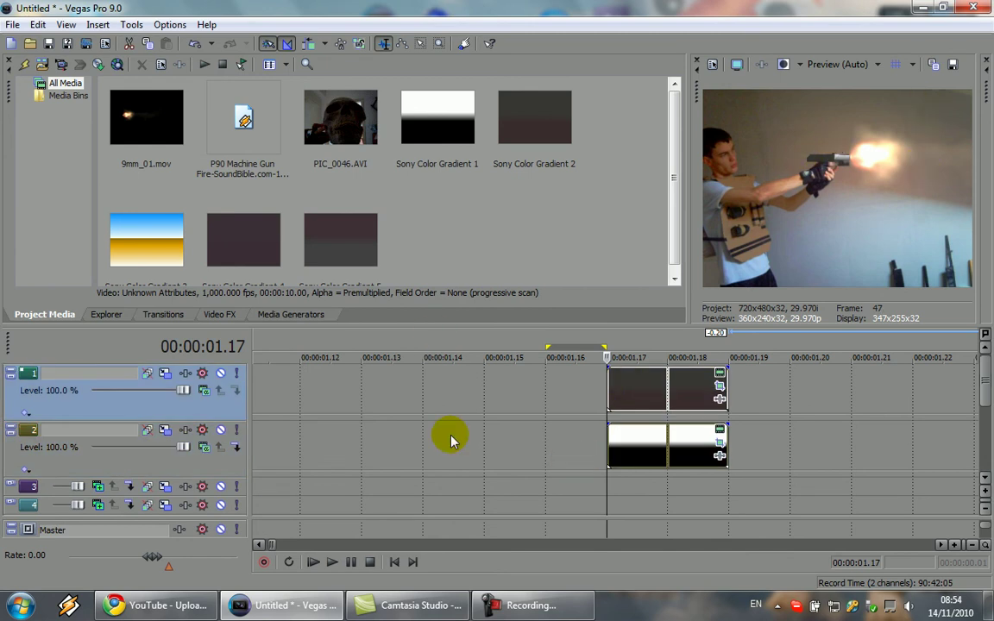
pyautogui.click(164, 373)
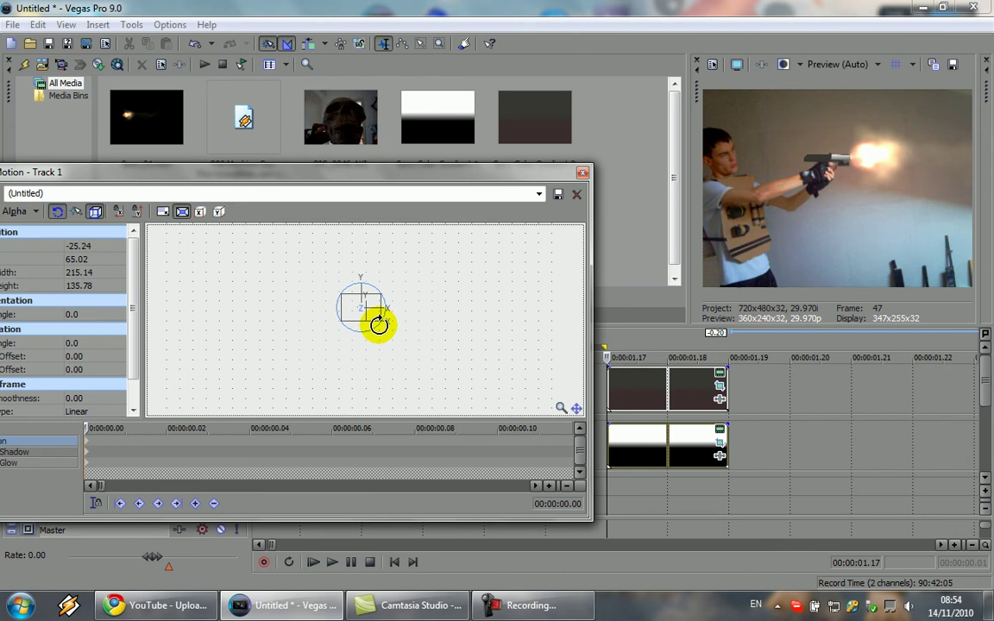
pyautogui.click(582, 172)
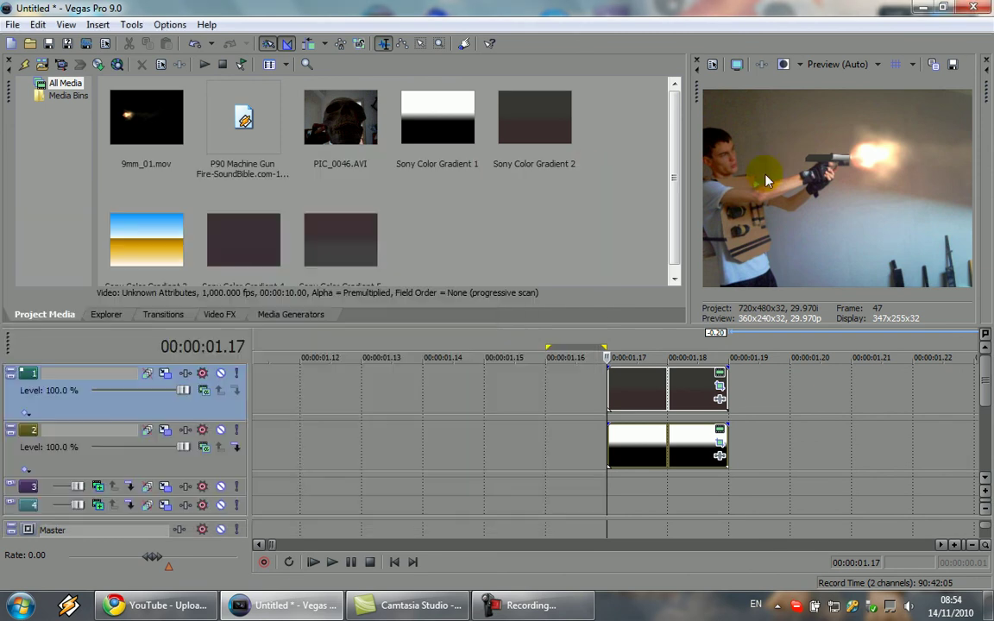
pyautogui.click(164, 430)
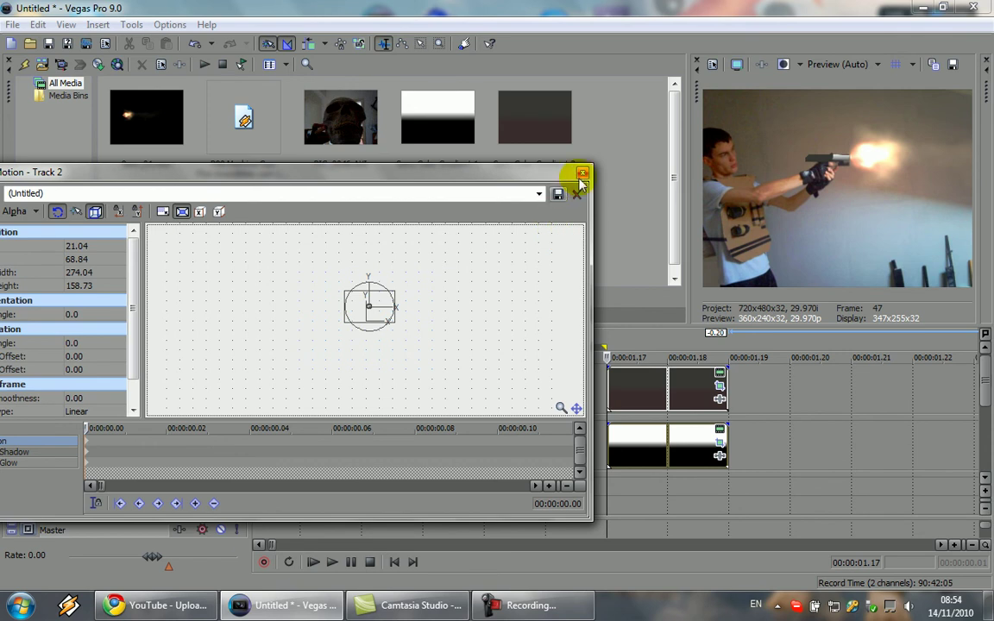
pyautogui.click(583, 174)
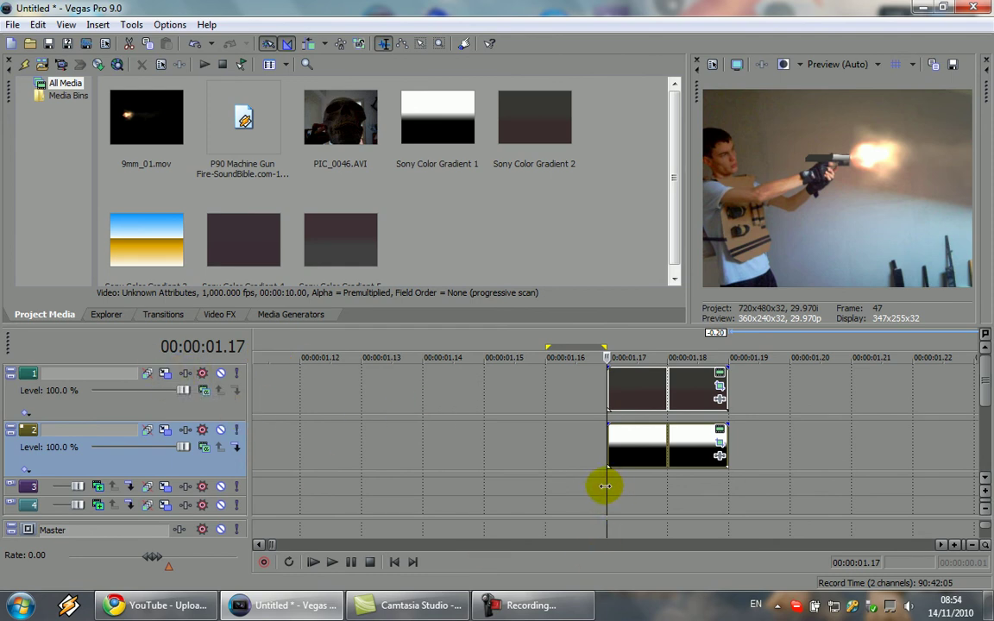
pyautogui.moveTo(605, 487)
pyautogui.mouseDown()
pyautogui.moveTo(657, 486)
pyautogui.moveTo(602, 489)
pyautogui.mouseUp()
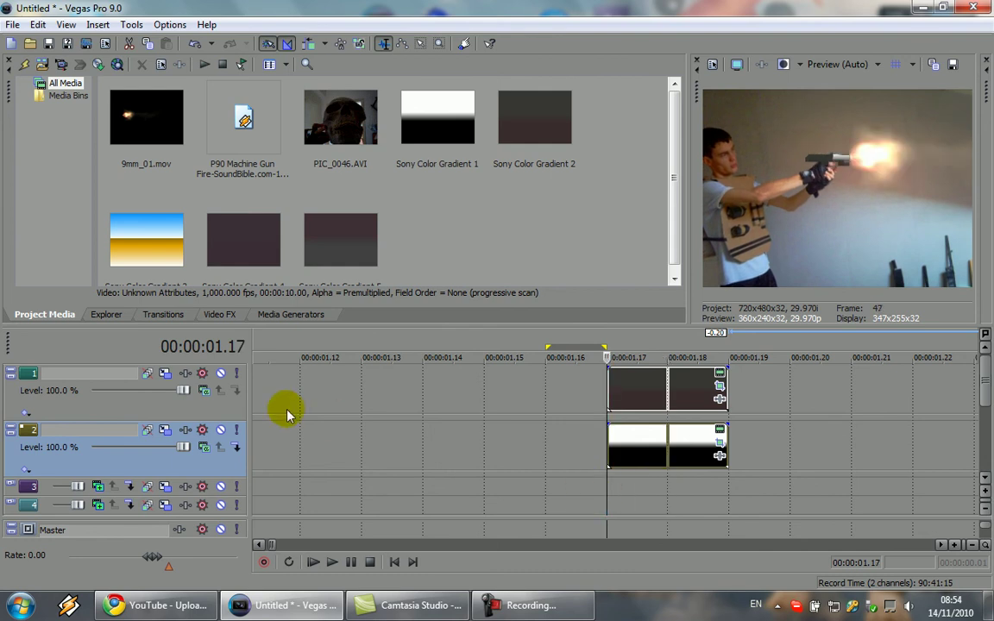
# Set a track 1 motion keyframe at the firing frame, 00:00:01.17
pyautogui.click(165, 374)
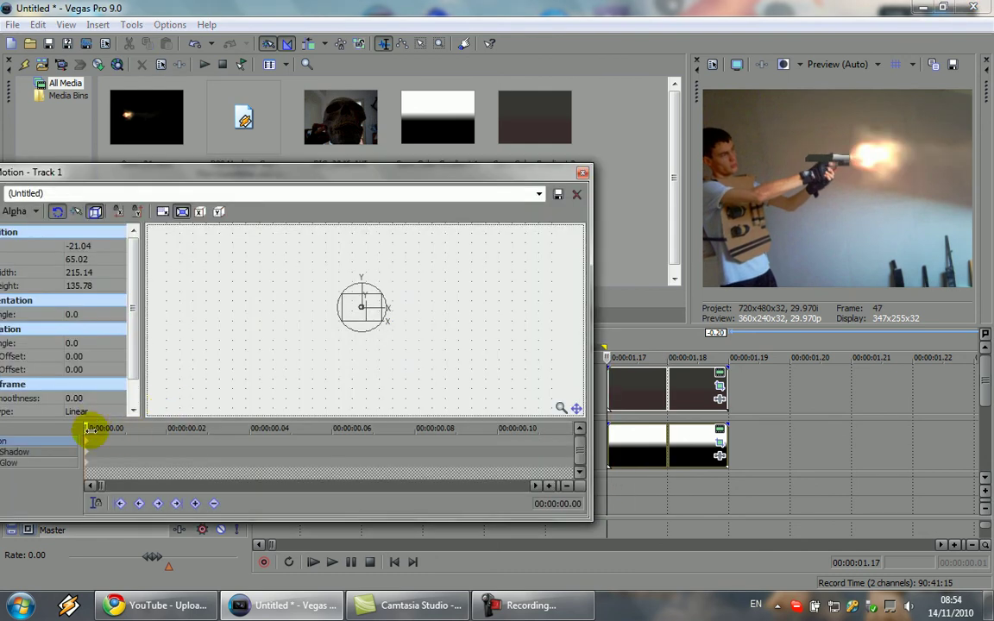
pyautogui.moveTo(90, 429); pyautogui.dragTo(630, 435)
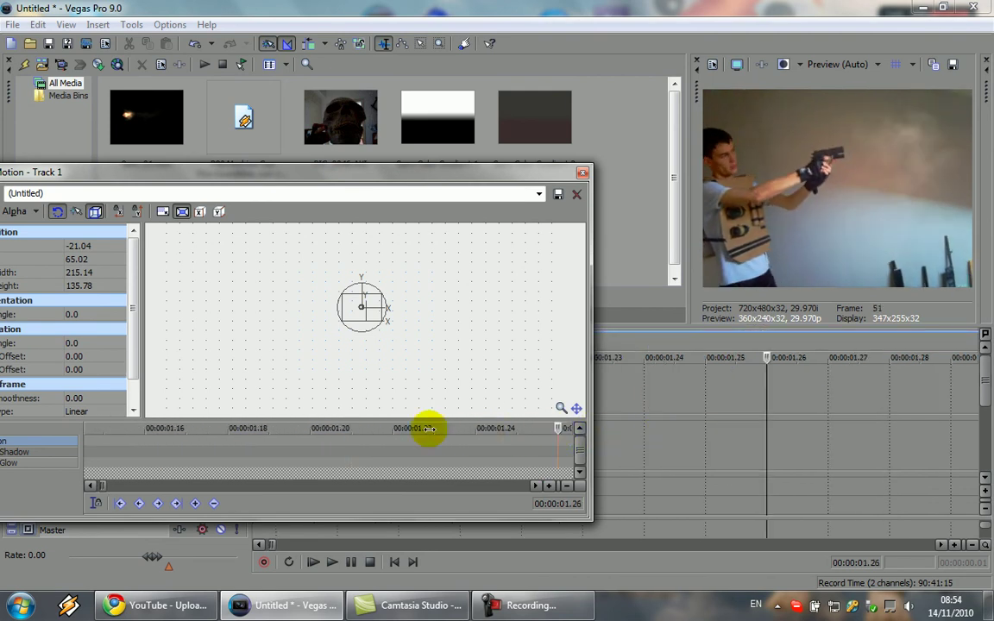
pyautogui.moveTo(429, 429); pyautogui.dragTo(240, 427)
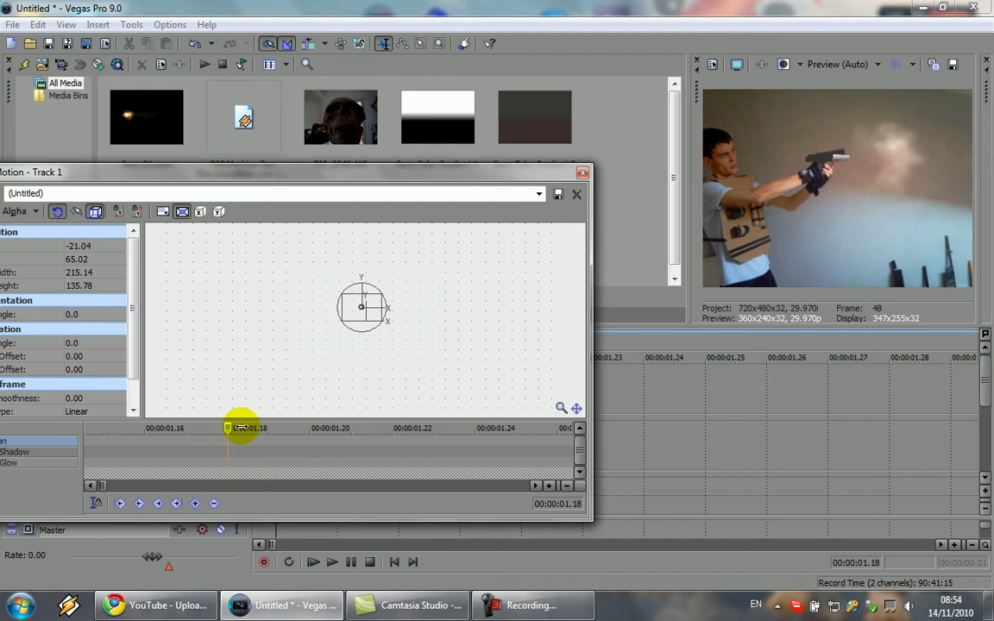
pyautogui.press('Left')
pyautogui.press('Left')
pyautogui.press('Left')
pyautogui.press('Left')
pyautogui.press('Left')
pyautogui.press('Left')
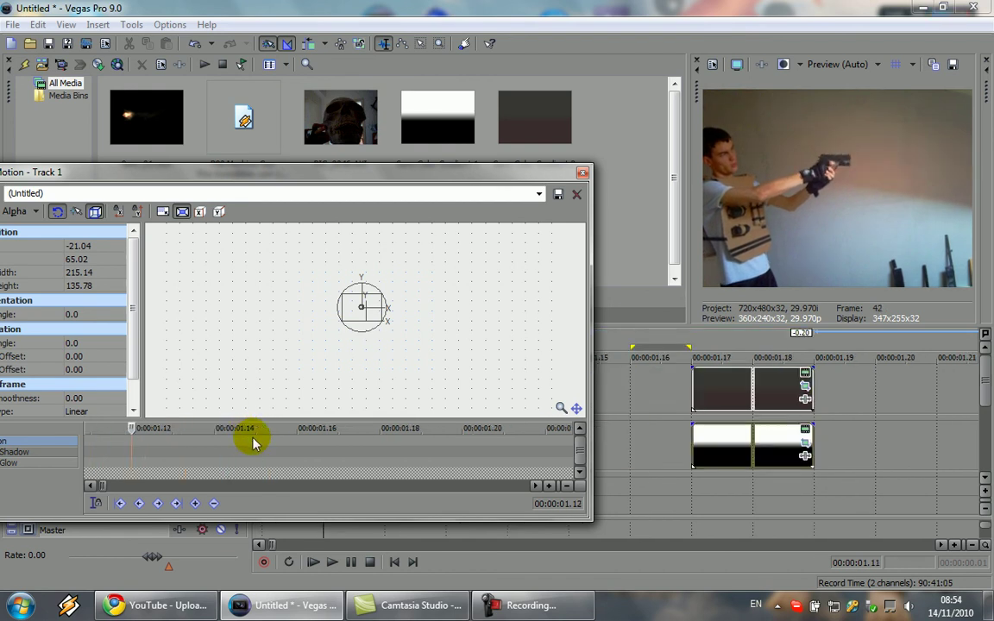
pyautogui.press('Right')
pyautogui.press('Right')
pyautogui.press('Right')
pyautogui.press('Right')
pyautogui.press('Right')
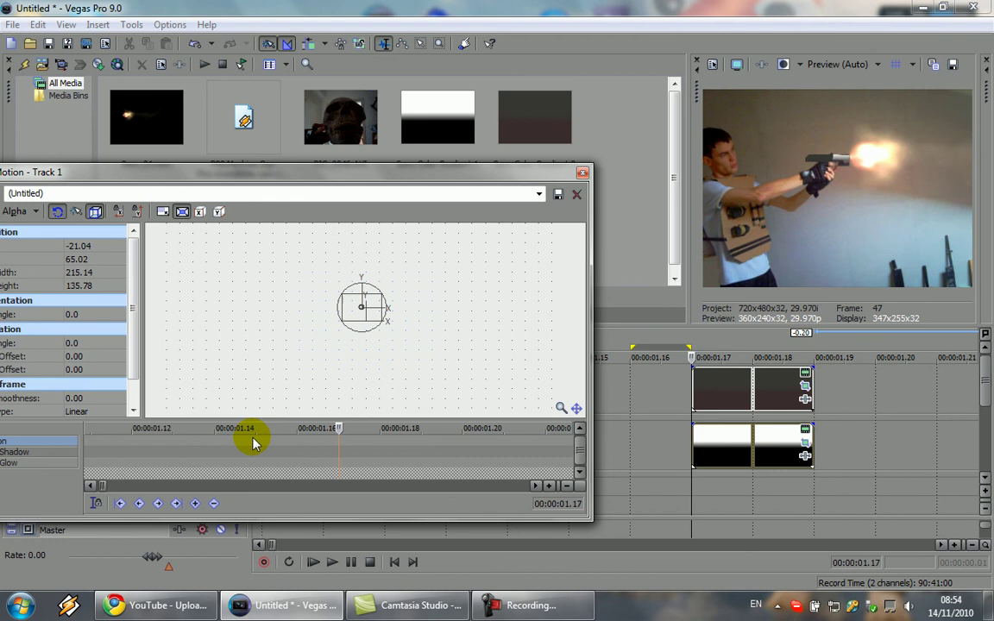
pyautogui.click(361, 310)
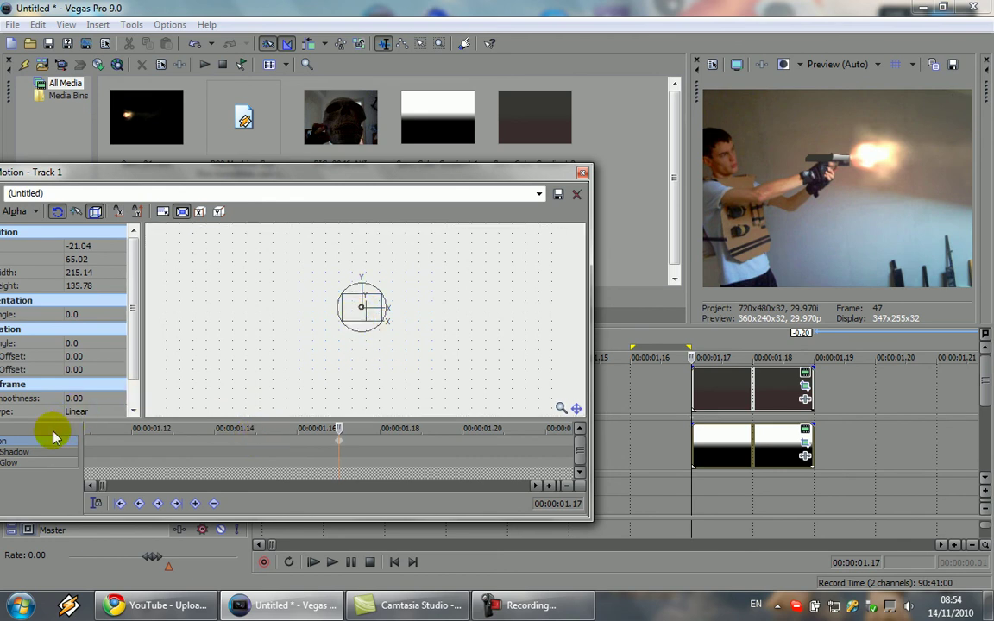
# At 00:00:01.18, tilt track 1's overlay about -11° for the recoil
pyautogui.press('Right')
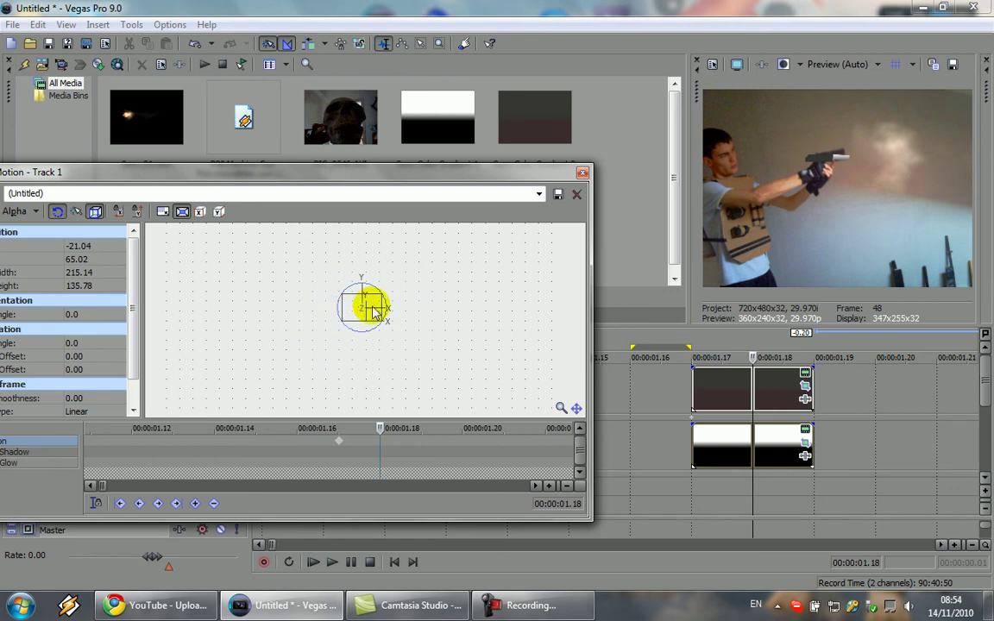
pyautogui.moveTo(378, 285); pyautogui.dragTo(372, 283)
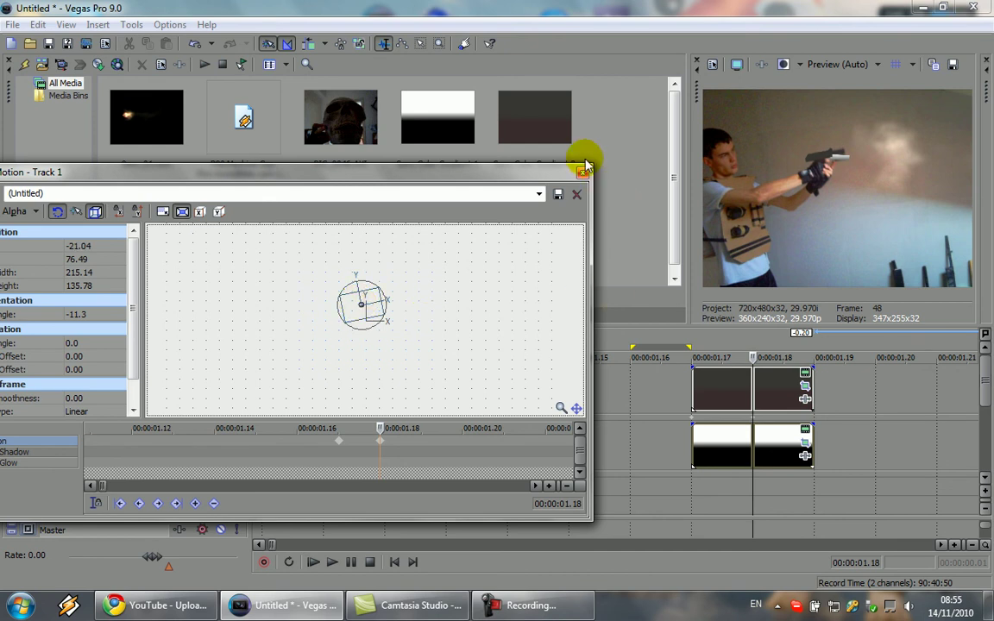
pyautogui.click(584, 173)
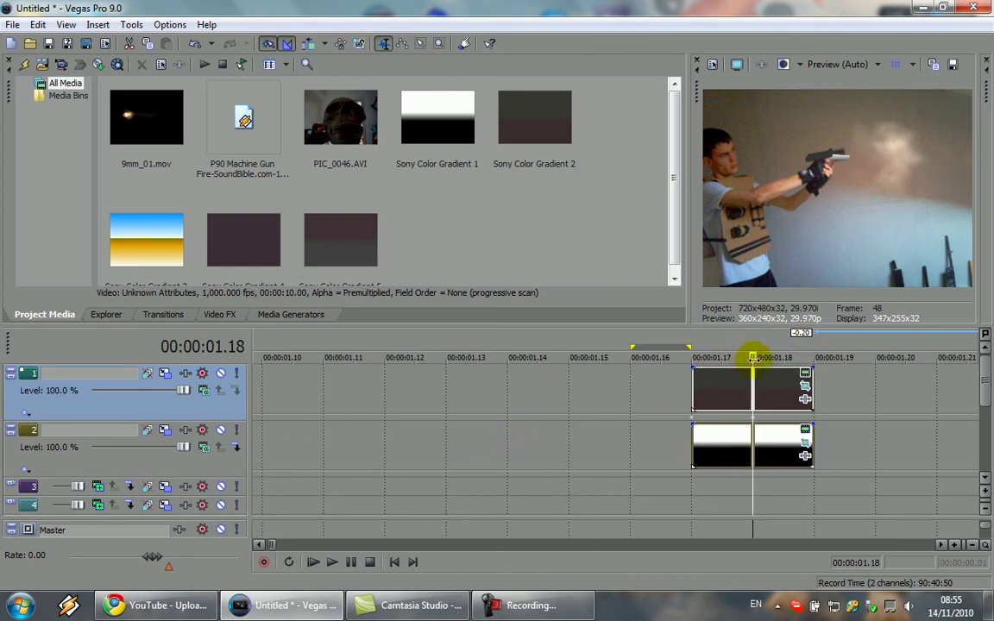
pyautogui.press('Left')
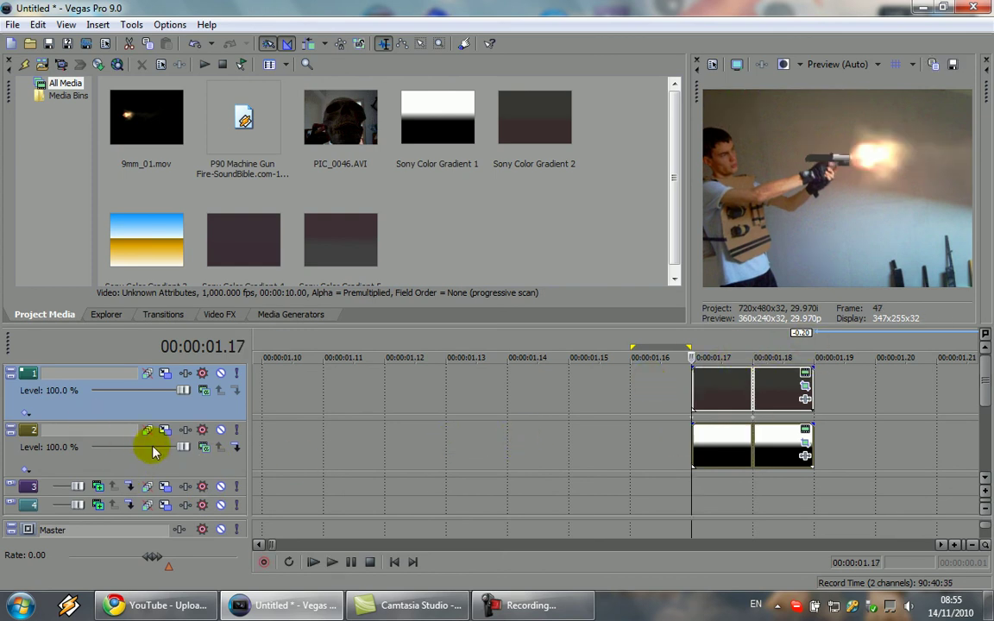
# Set a Track 2 motion keyframe at 00:00:01.17
pyautogui.click(161, 434)
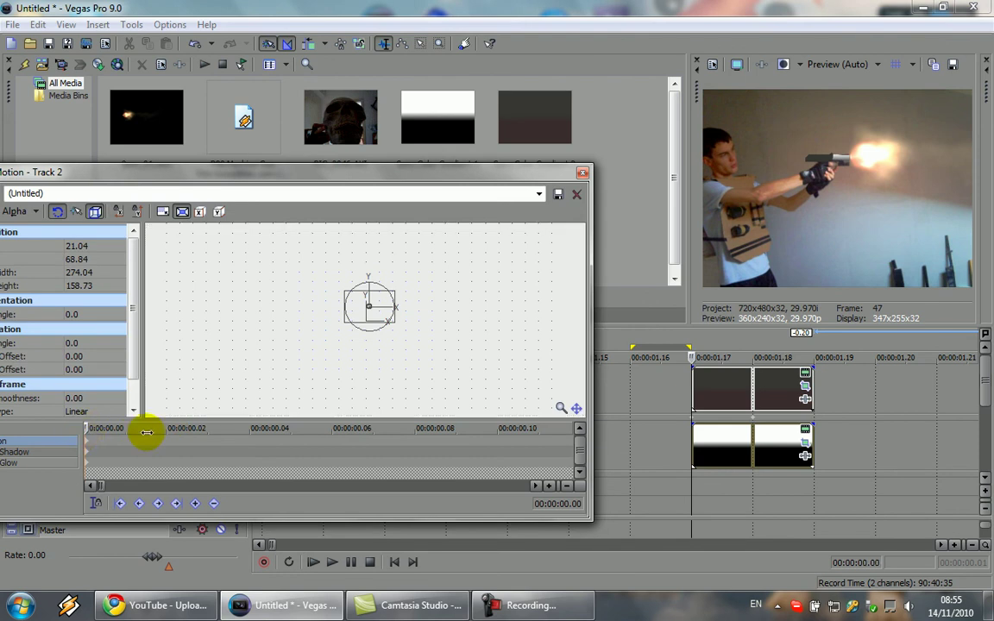
pyautogui.click(290, 429)
pyautogui.press('space')
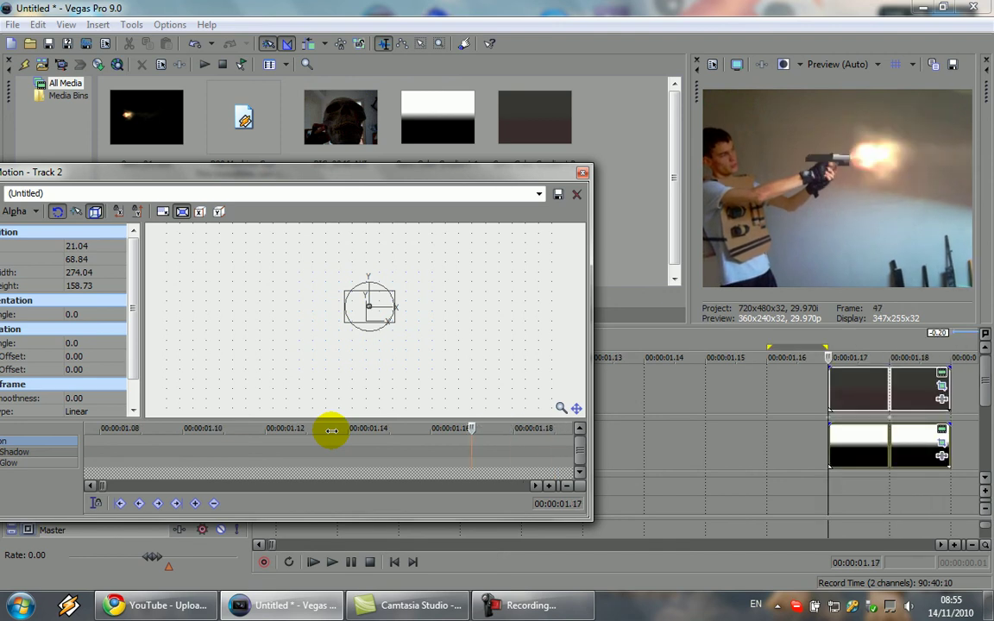
pyautogui.click(371, 303)
pyautogui.click(57, 437)
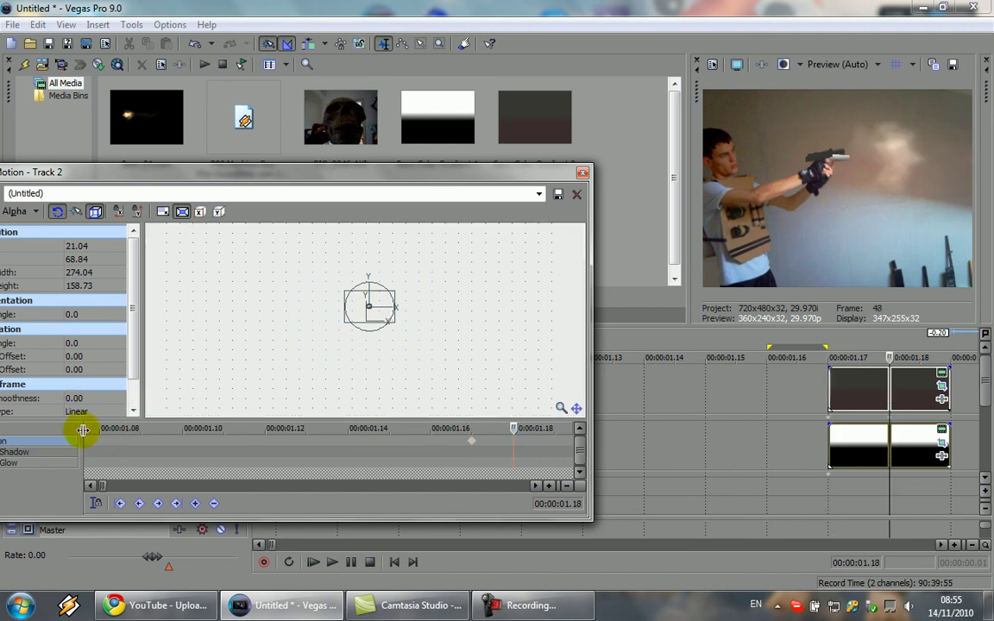
# At 00:00:01.18, tilt Track 2's gradient about -10.8° and shift it to 8.41, 84.14
pyautogui.press('Right')
pyautogui.moveTo(380, 281); pyautogui.dragTo(374, 282)
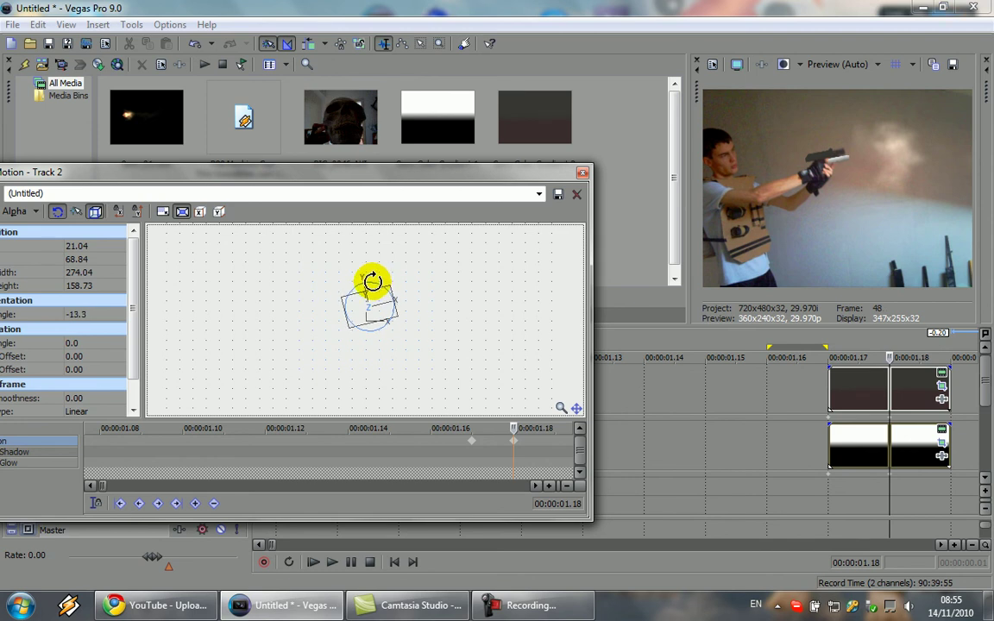
pyautogui.moveTo(408, 304); pyautogui.dragTo(407, 302)
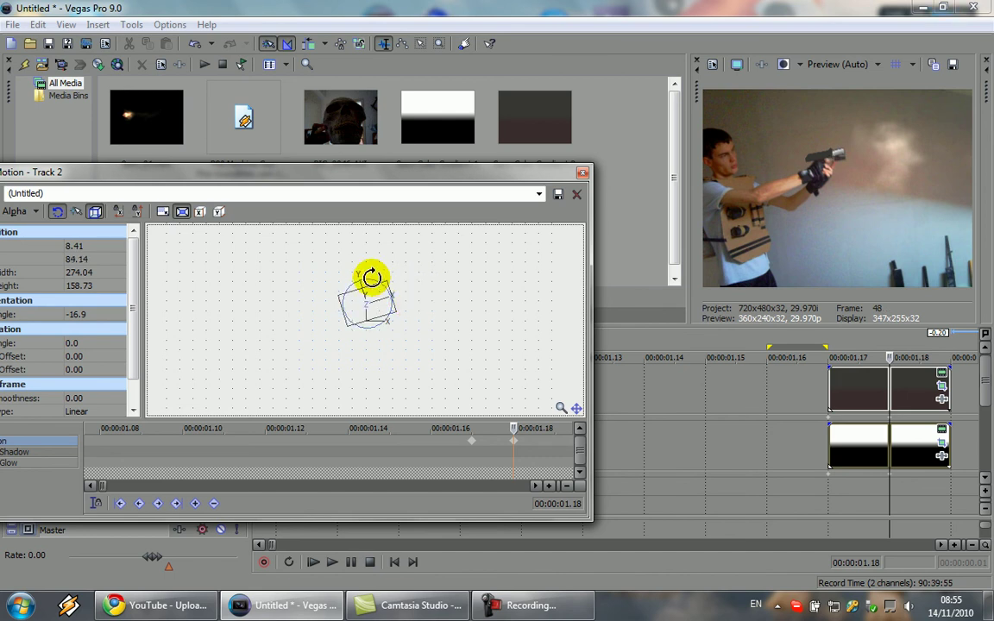
pyautogui.moveTo(374, 277); pyautogui.dragTo(371, 276)
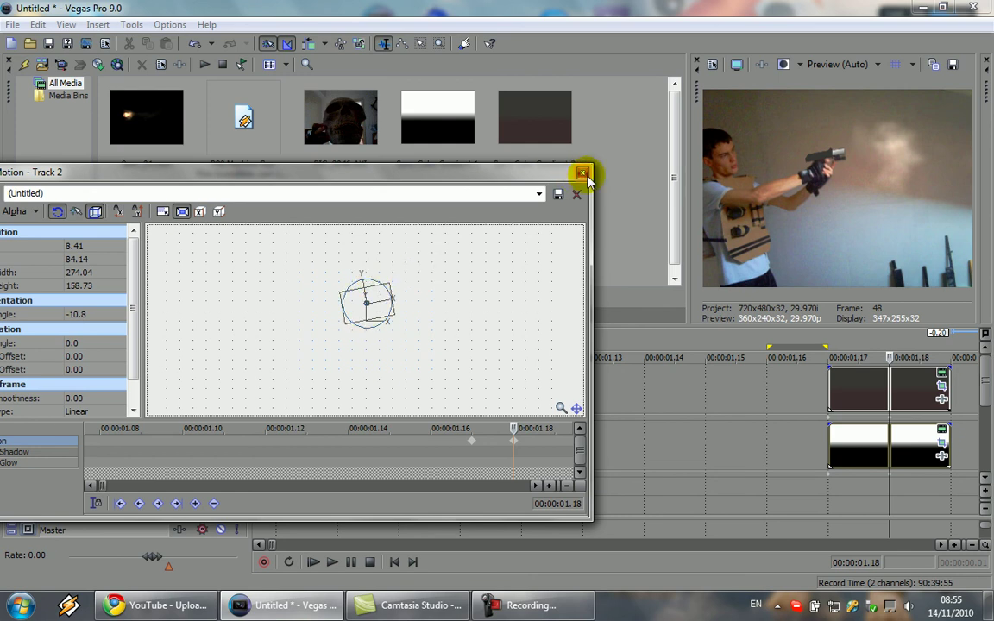
pyautogui.click(582, 173)
pyautogui.click(539, 607)
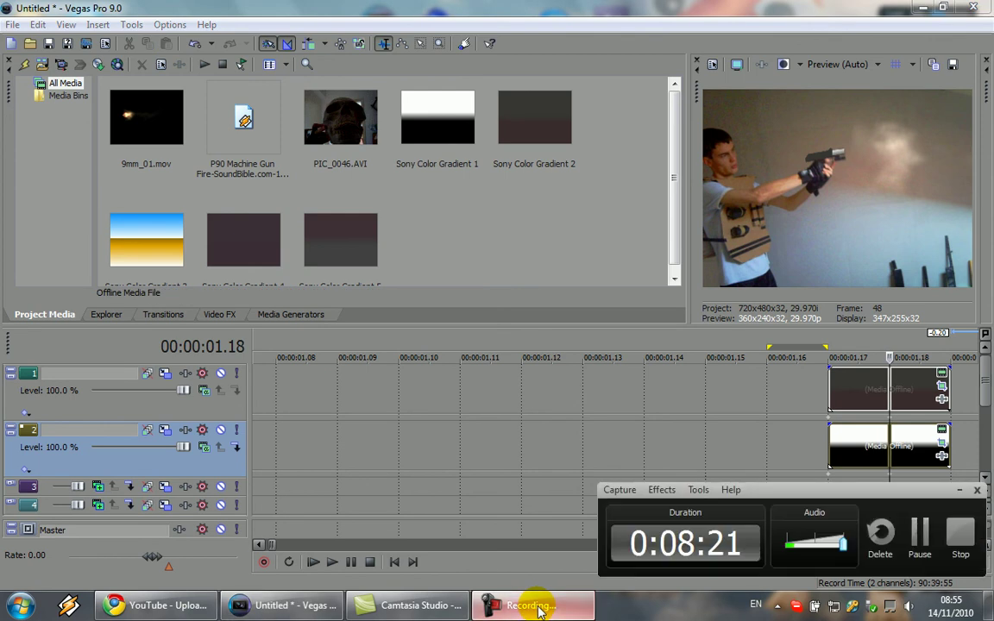
pyautogui.click(539, 607)
pyautogui.click(828, 488)
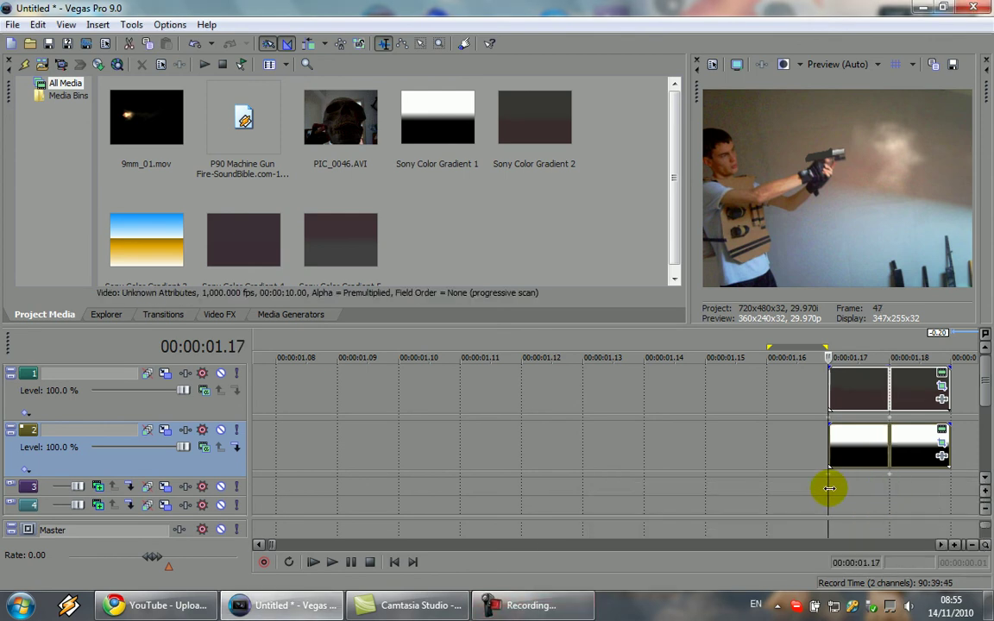
# Add Linear Blur to both gradient events: Amount 0.102 on Color Gradient 2, 0.050 on Color Gradient 1
pyautogui.press('space')
pyautogui.press('space')
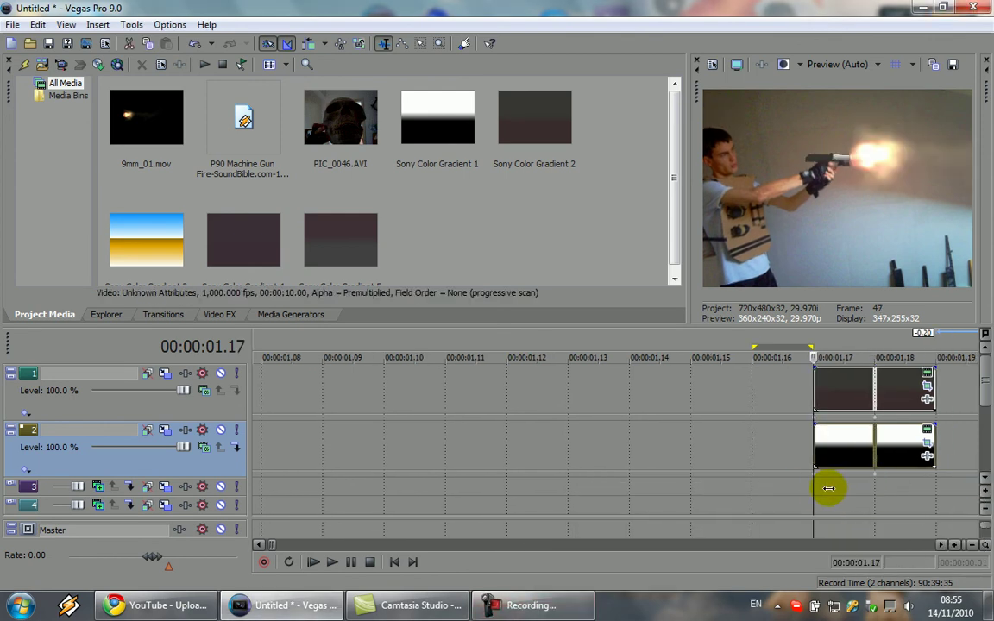
pyautogui.click(217, 316)
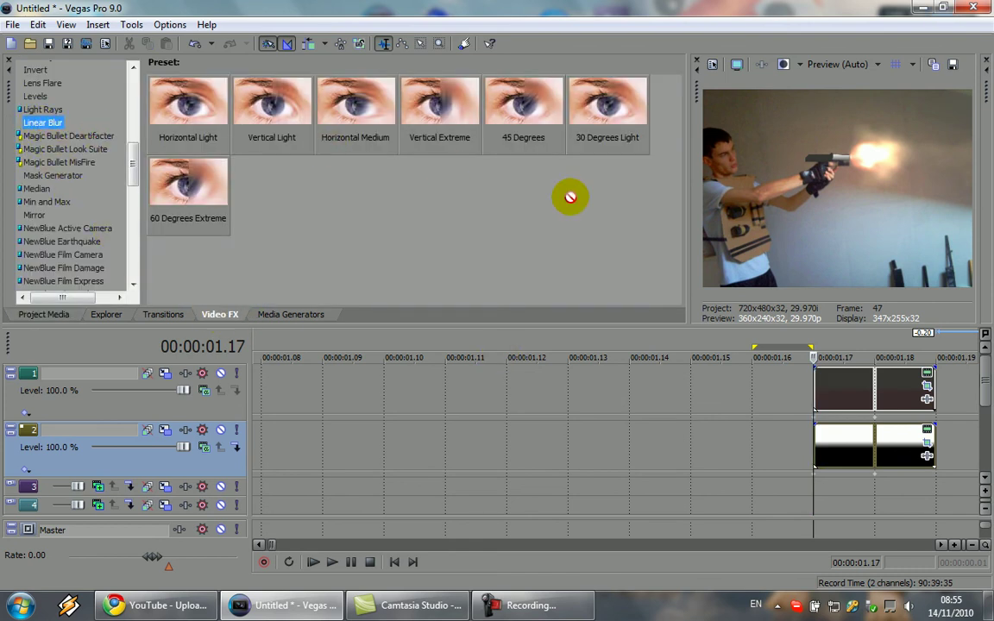
pyautogui.moveTo(863, 403); pyautogui.dragTo(863, 404)
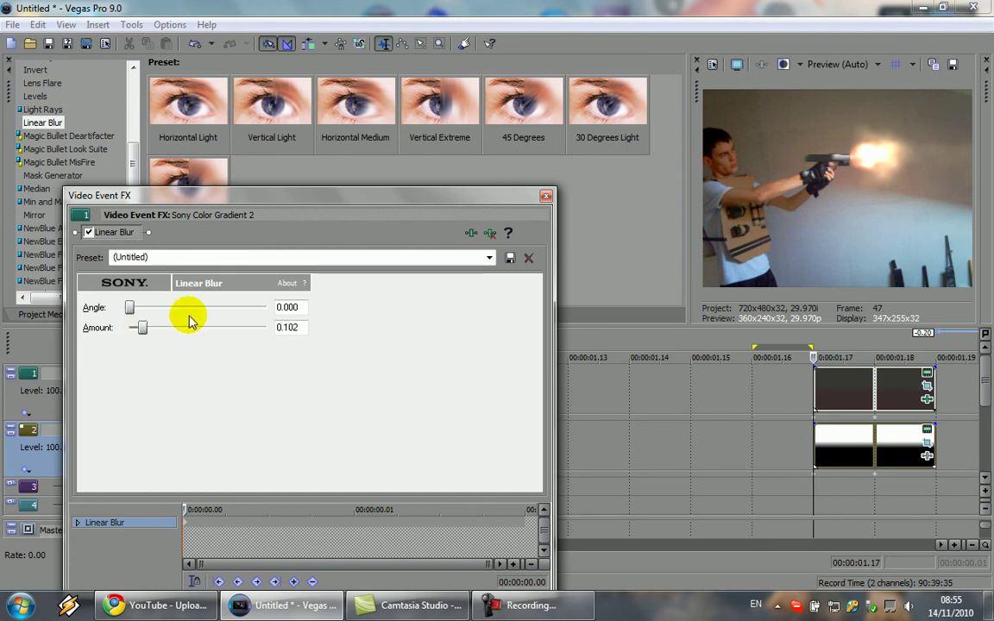
pyautogui.click(545, 196)
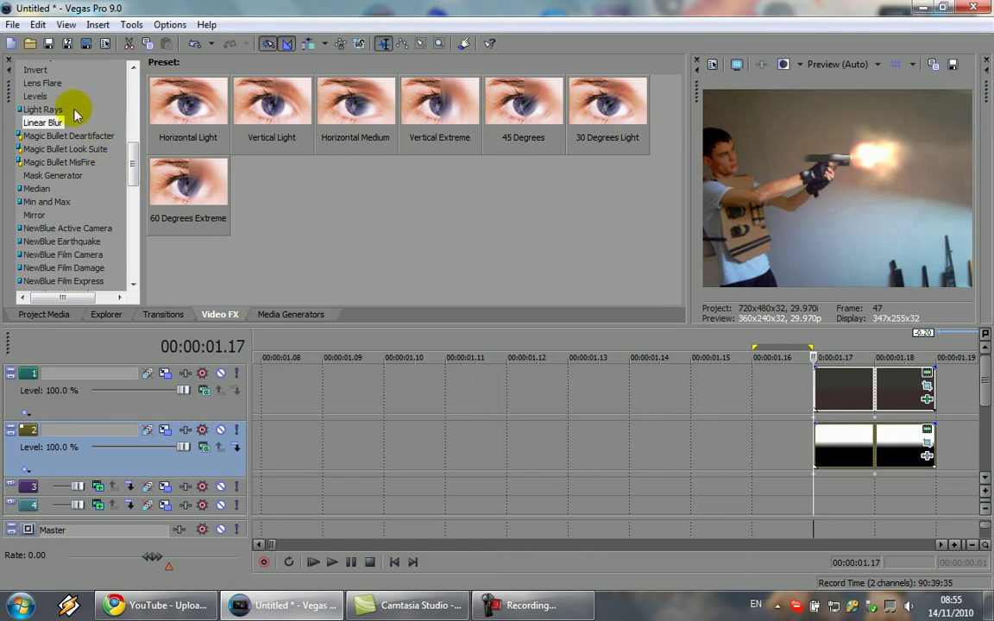
pyautogui.moveTo(30, 121); pyautogui.dragTo(859, 444)
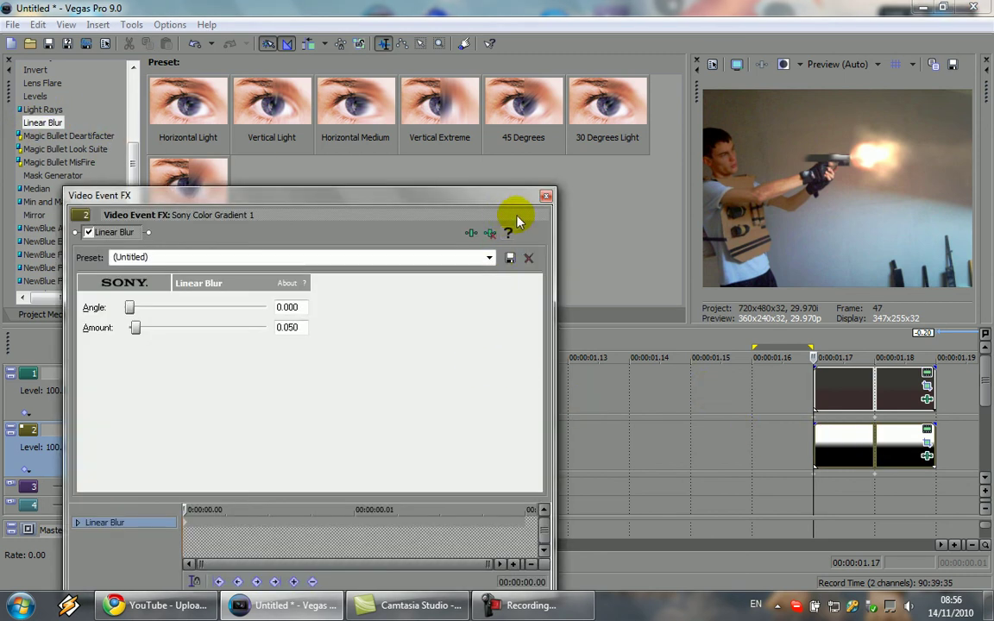
pyautogui.click(545, 195)
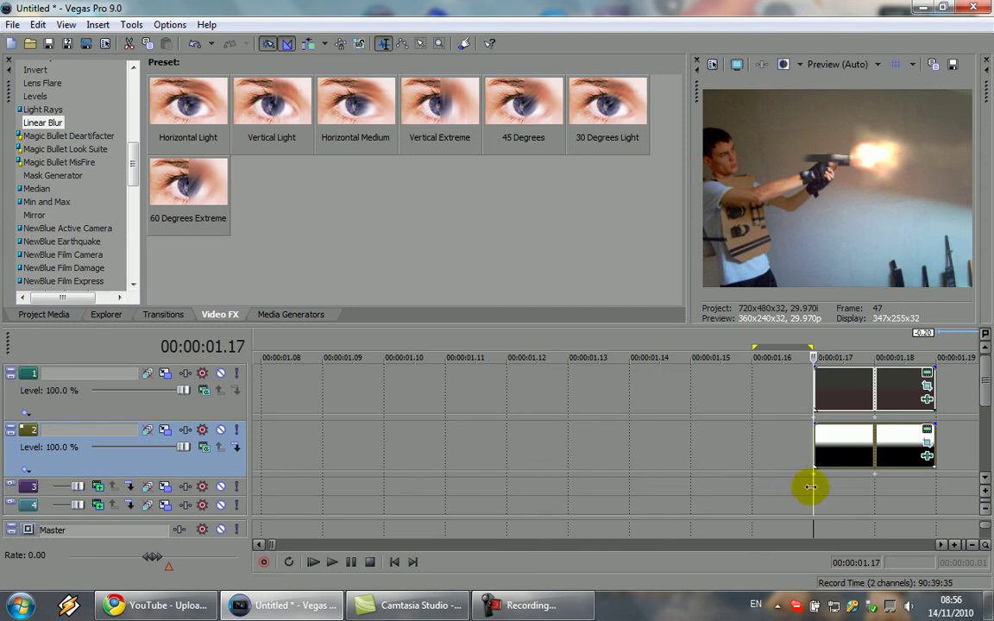
# Move the playhead one frame before the flash and switch back to the Project Media thumbnails
pyautogui.moveTo(813, 485); pyautogui.dragTo(772, 459)
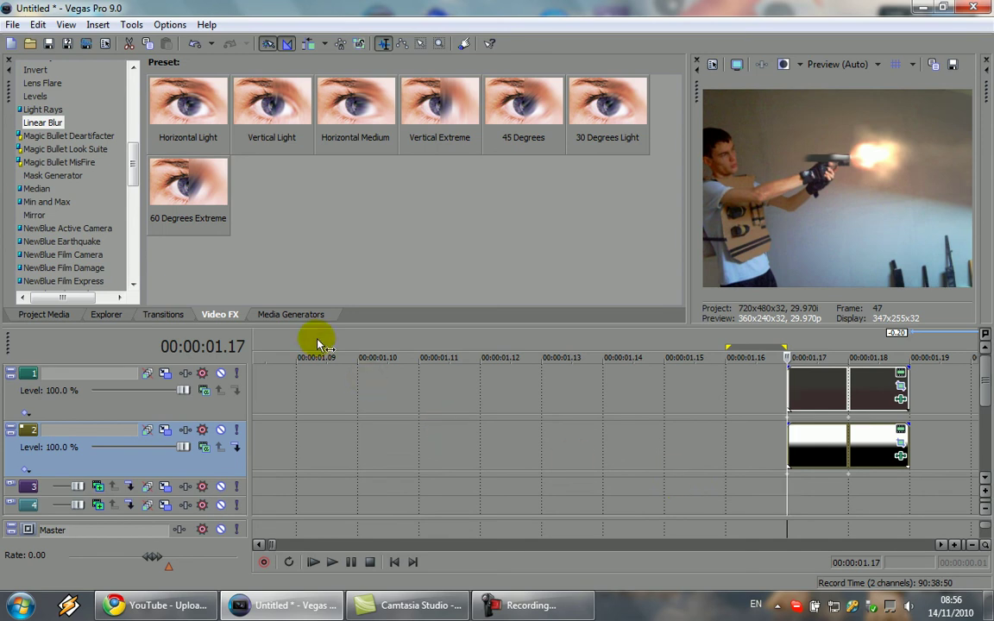
pyautogui.click(73, 316)
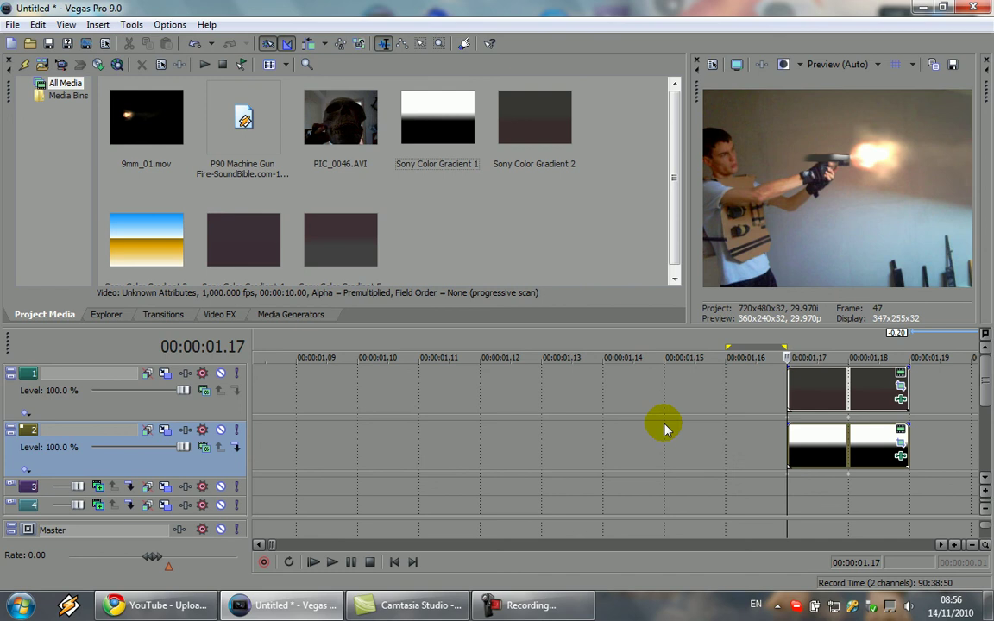
pyautogui.click(517, 606)
pyautogui.click(518, 606)
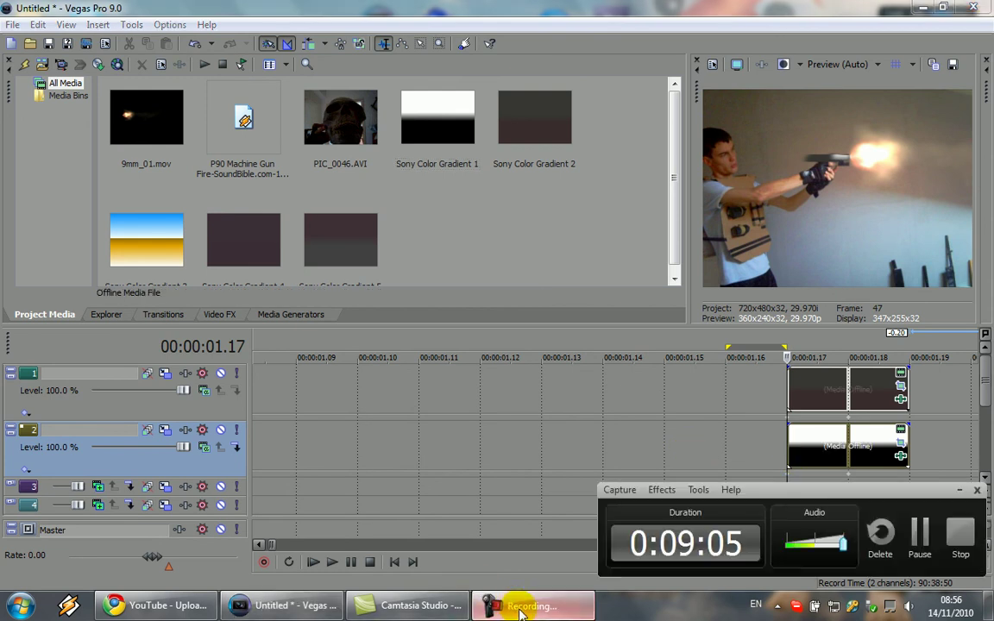
# Scrub and play back the recoil frames around 00:00:01.16–01.18 up to the muzzle flash
pyautogui.click(727, 455)
pyautogui.click(781, 472)
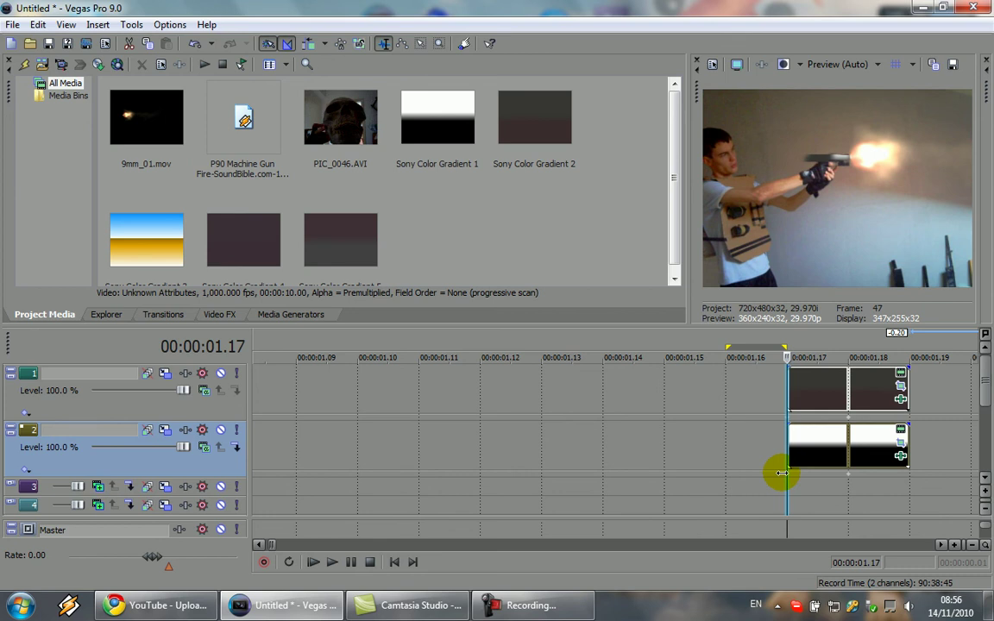
pyautogui.moveTo(781, 473); pyautogui.dragTo(712, 498)
pyautogui.press('space')
pyautogui.press('space')
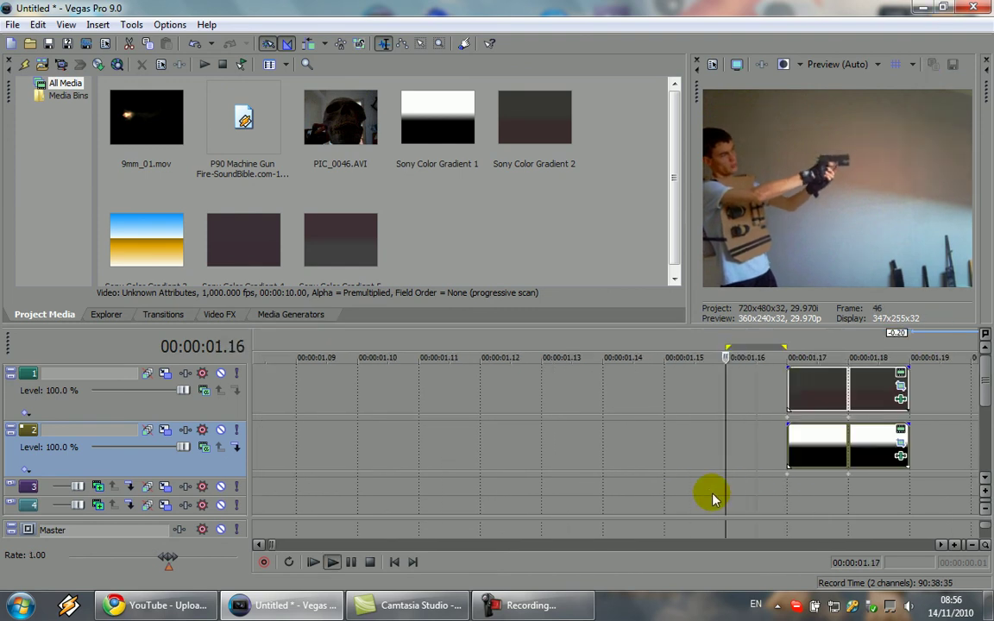
pyautogui.press('space')
pyautogui.press('space')
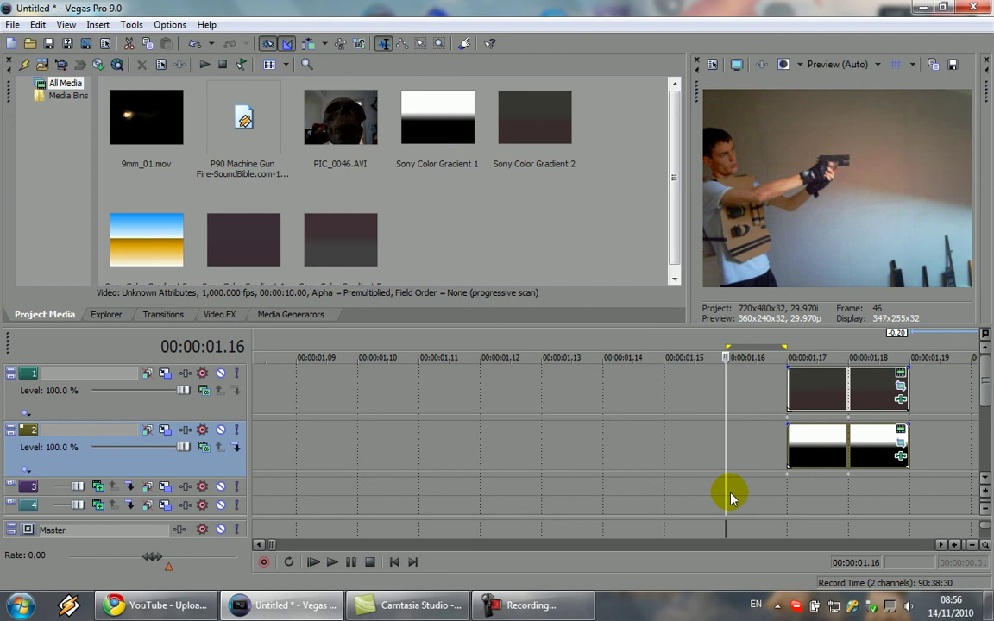
pyautogui.moveTo(725, 487); pyautogui.dragTo(783, 485)
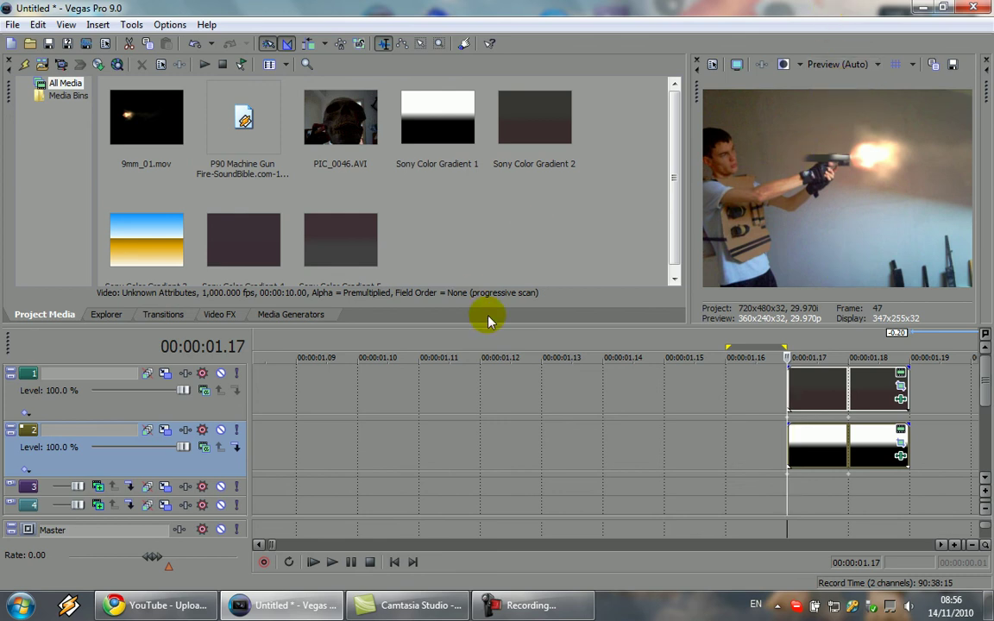
pyautogui.moveTo(504, 614)
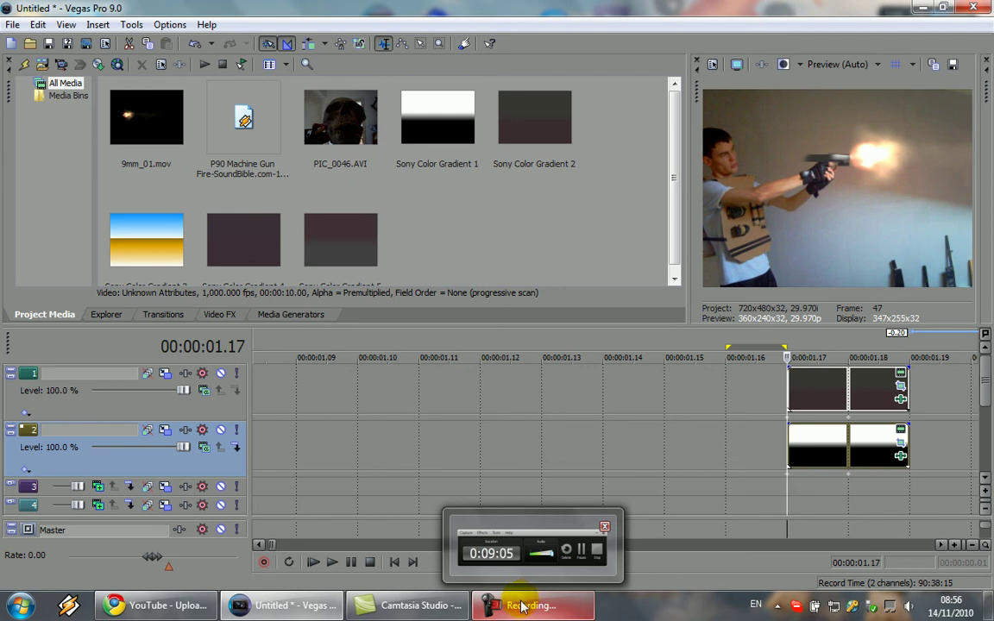
# Restore the Camtasia Recorder control panel over the timeline and nudge it slightly up-left
pyautogui.click(521, 607)
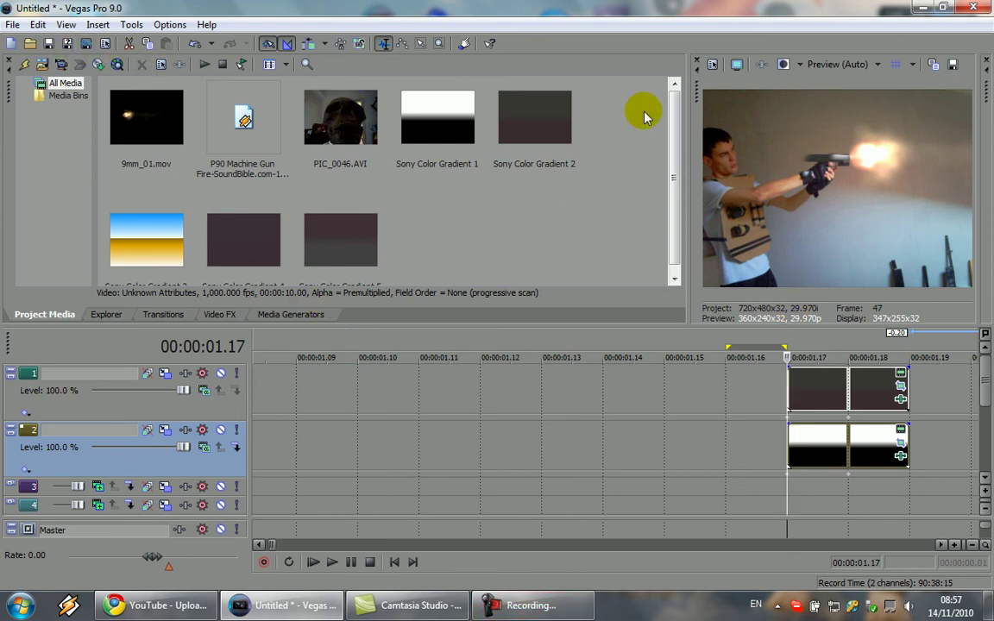
pyautogui.click(565, 613)
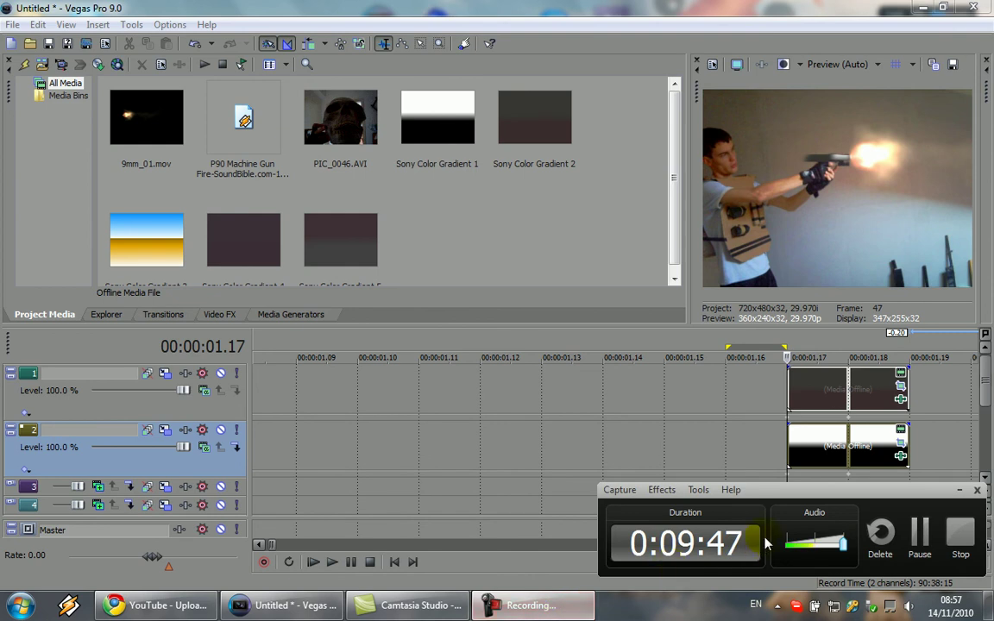
pyautogui.moveTo(768, 496); pyautogui.dragTo(764, 494)
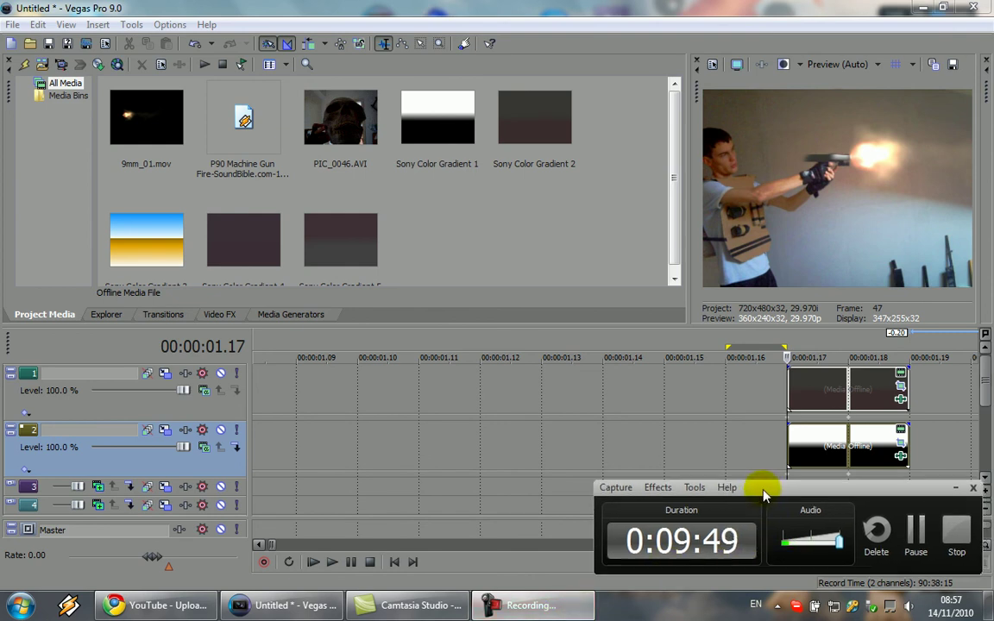